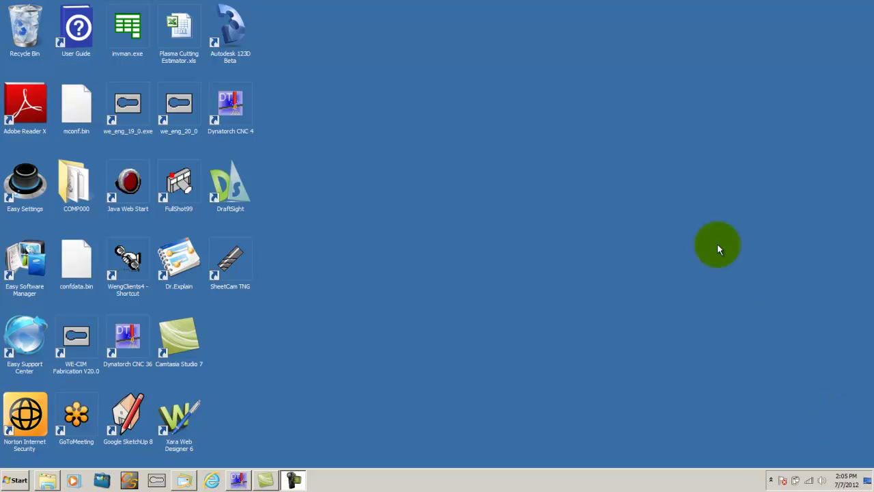
Launch WE-CIM Fabrication V20.0 and open a new blank drawing, Cutgsh1.
{"action": "left_click", "coordinate": [75, 334]}
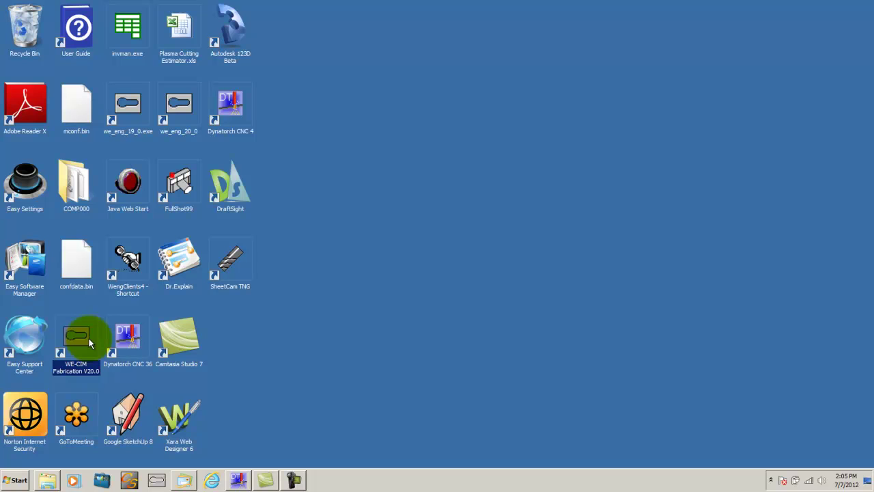
{"action": "double_click", "coordinate": [82, 334]}
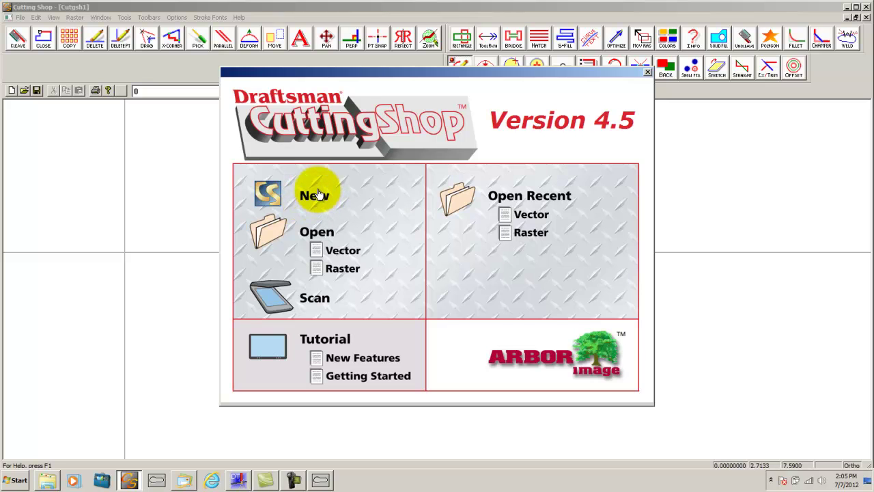
{"action": "left_click", "coordinate": [314, 196]}
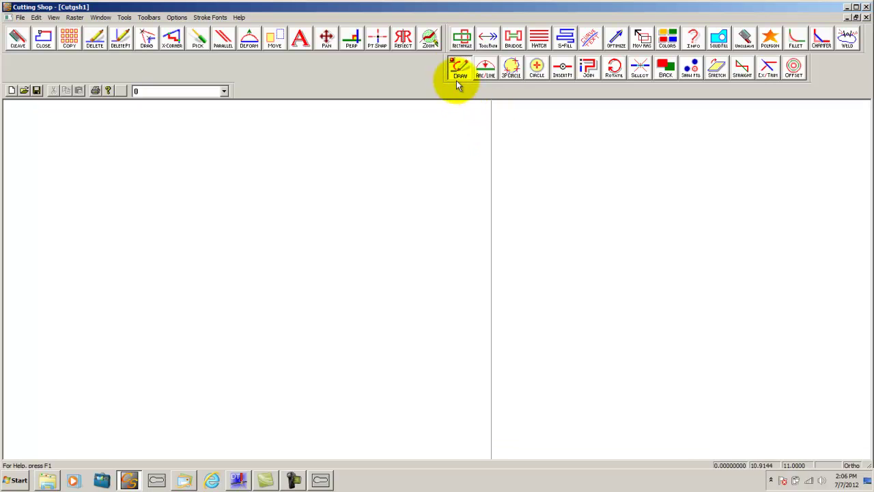
Insert a rectangle 20 wide by 10 high and Zoom All to show it.
{"action": "left_click", "coordinate": [462, 39]}
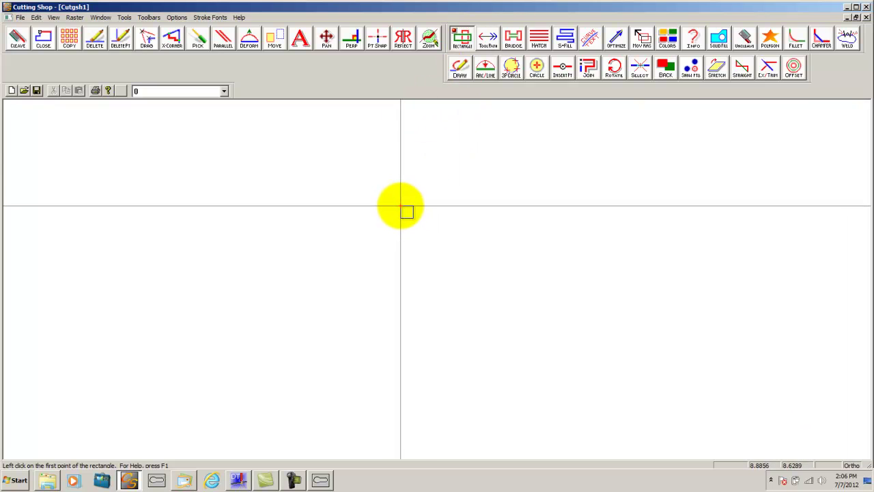
{"action": "left_click", "coordinate": [349, 217]}
{"action": "left_click", "coordinate": [349, 217]}
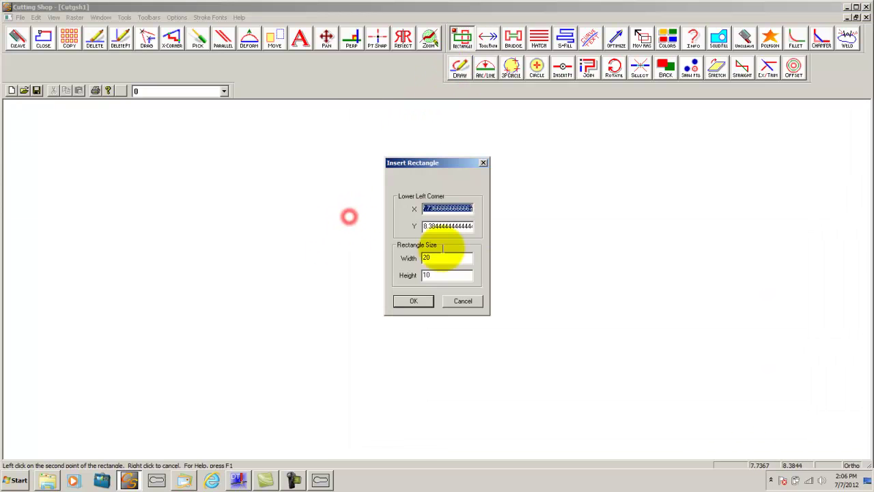
{"action": "left_click", "coordinate": [412, 301]}
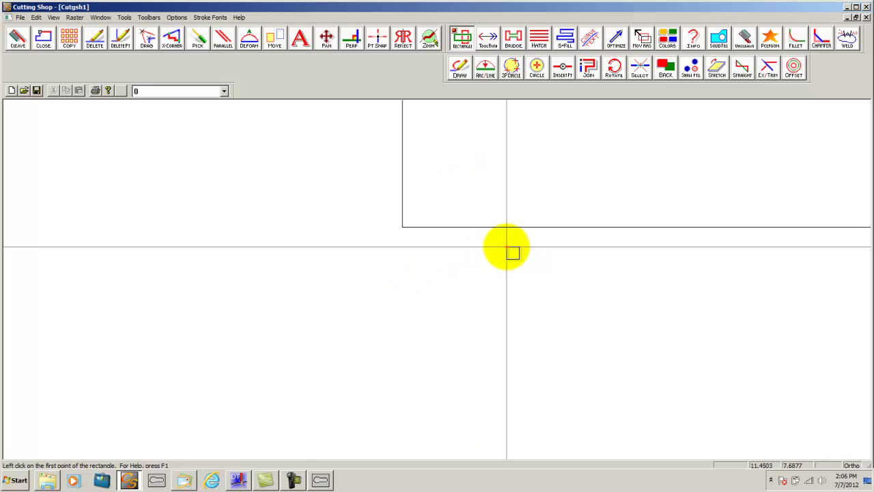
{"action": "left_click", "coordinate": [53, 17]}
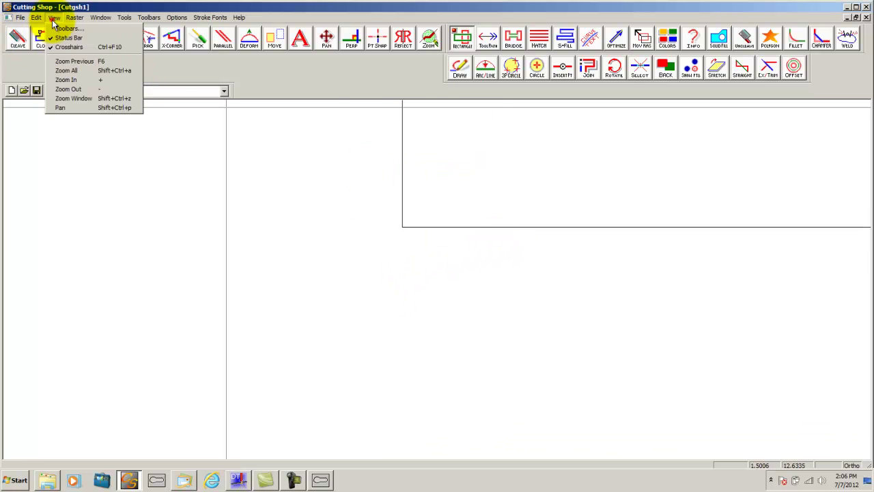
{"action": "left_click", "coordinate": [79, 72]}
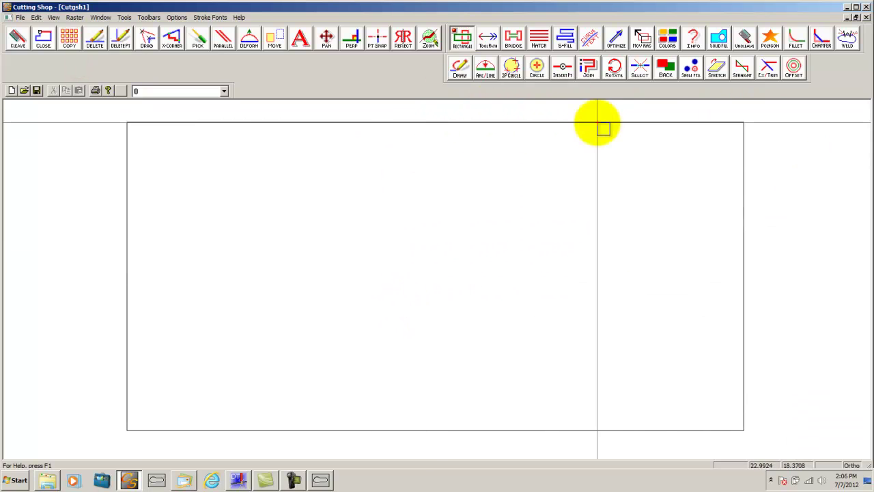
Set the fillet radius to 1.
{"action": "left_click", "coordinate": [797, 37]}
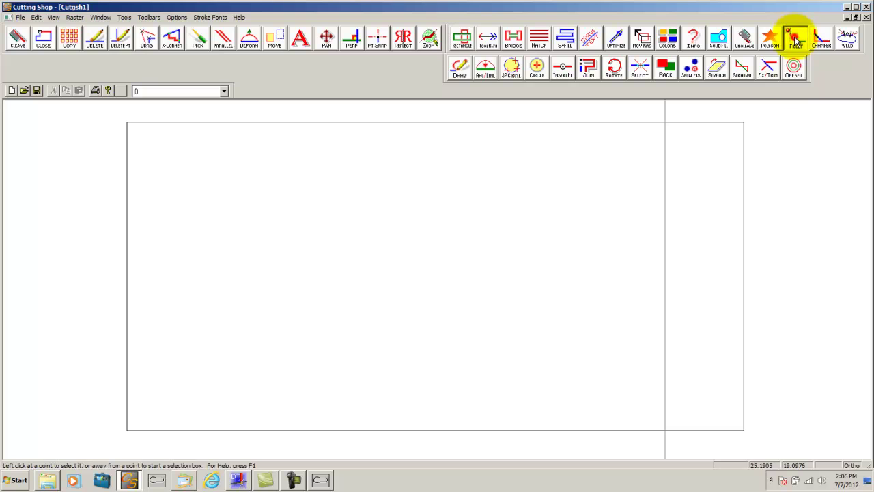
{"action": "right_click", "coordinate": [810, 143]}
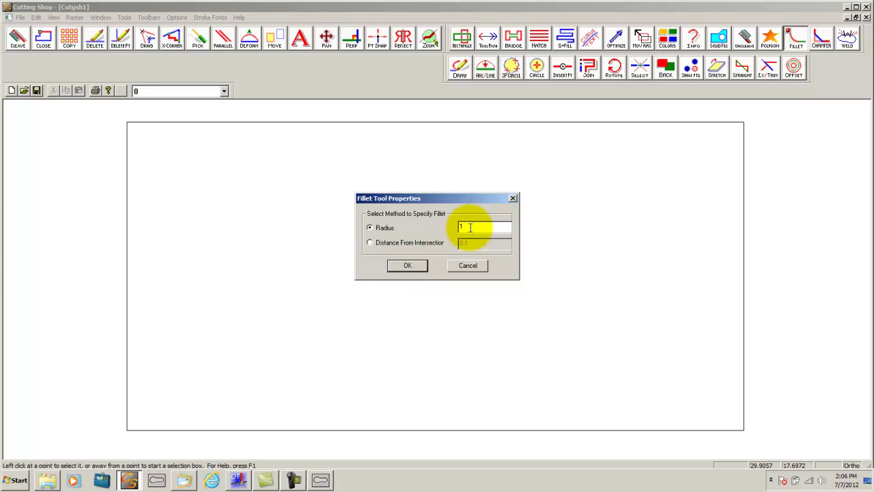
{"action": "left_click", "coordinate": [407, 265]}
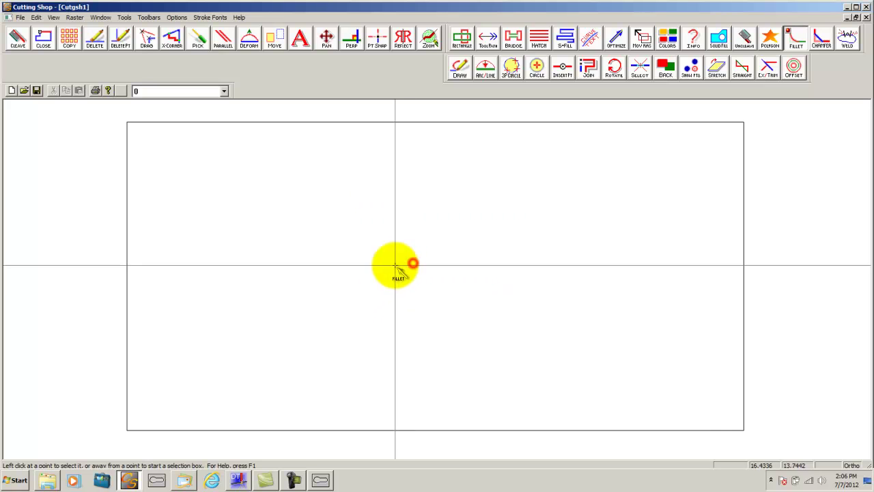
Fillet the top-right, bottom-right, bottom-left and top-left corners of the rectangle.
{"action": "left_click", "coordinate": [726, 124]}
{"action": "left_click", "coordinate": [744, 145]}
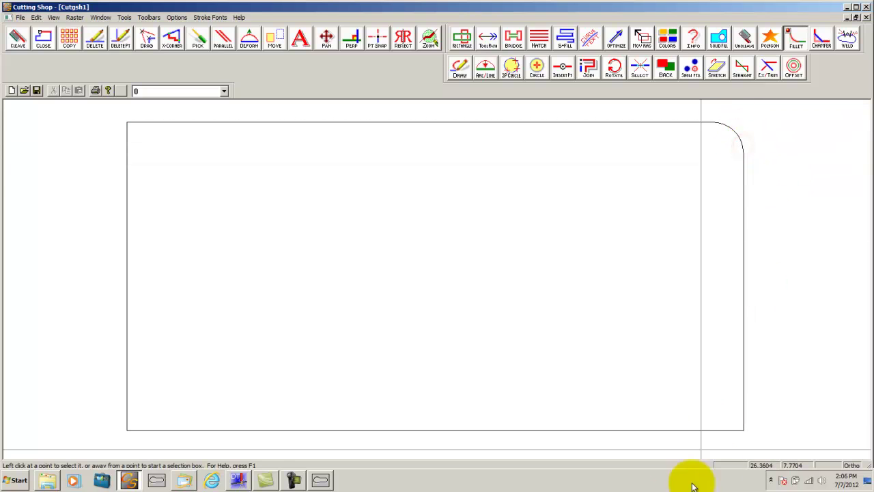
{"action": "left_click", "coordinate": [743, 413]}
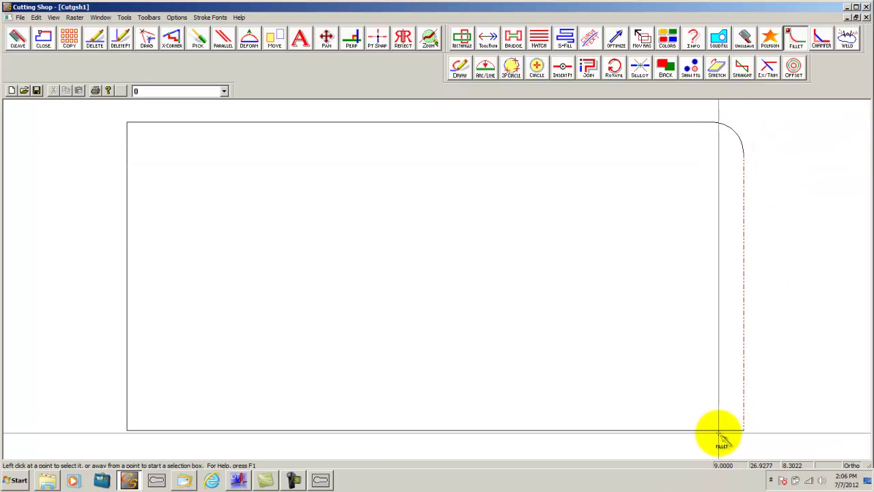
{"action": "left_click", "coordinate": [718, 433]}
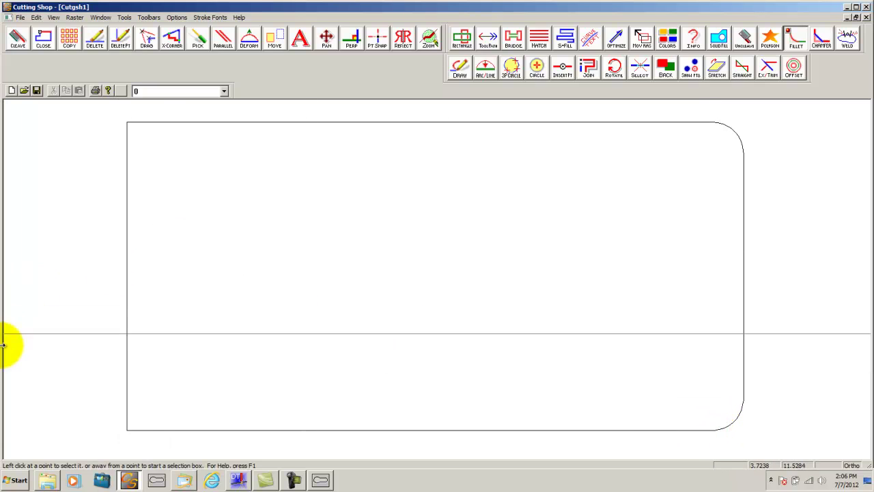
{"action": "left_click", "coordinate": [139, 428]}
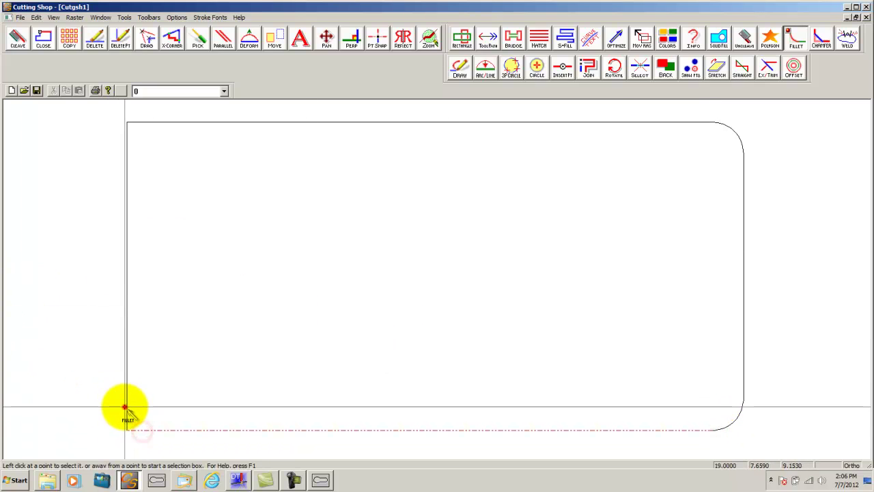
{"action": "left_click", "coordinate": [127, 405]}
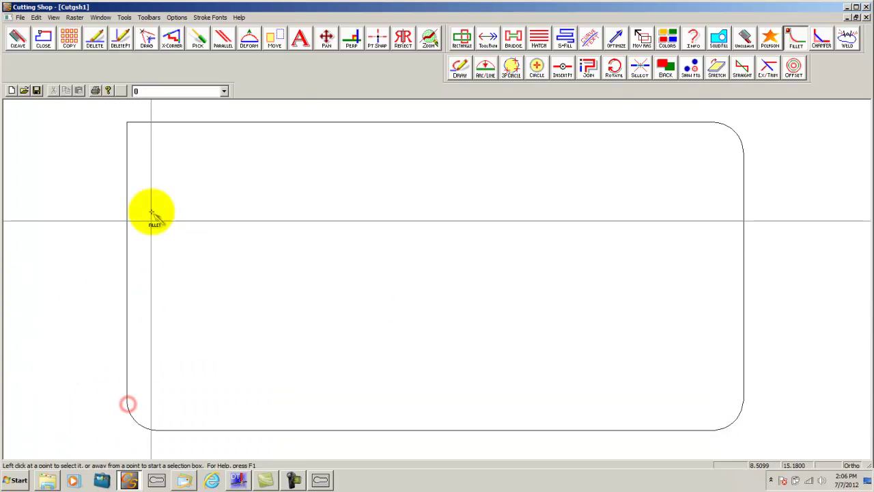
{"action": "left_click", "coordinate": [127, 140]}
{"action": "left_click", "coordinate": [146, 124]}
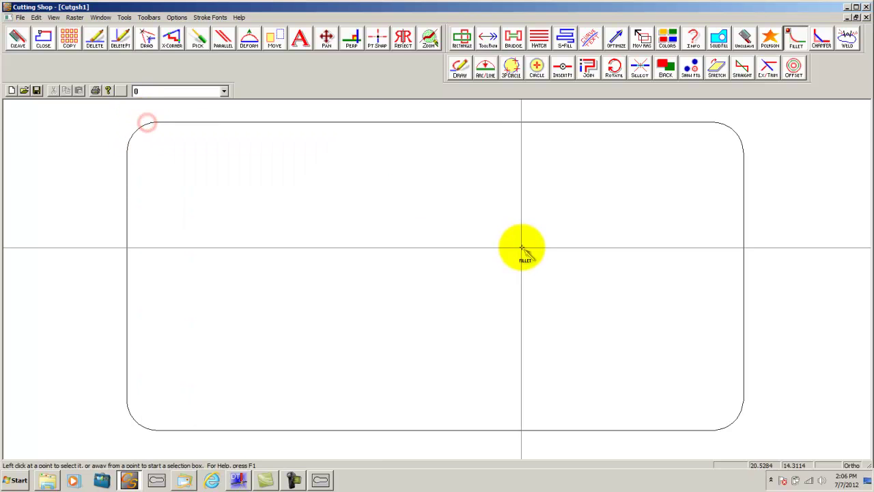
Create a text block inside the rectangle with the lines 'Caution' and 'Road Work Ahead'.
{"action": "left_click", "coordinate": [303, 40]}
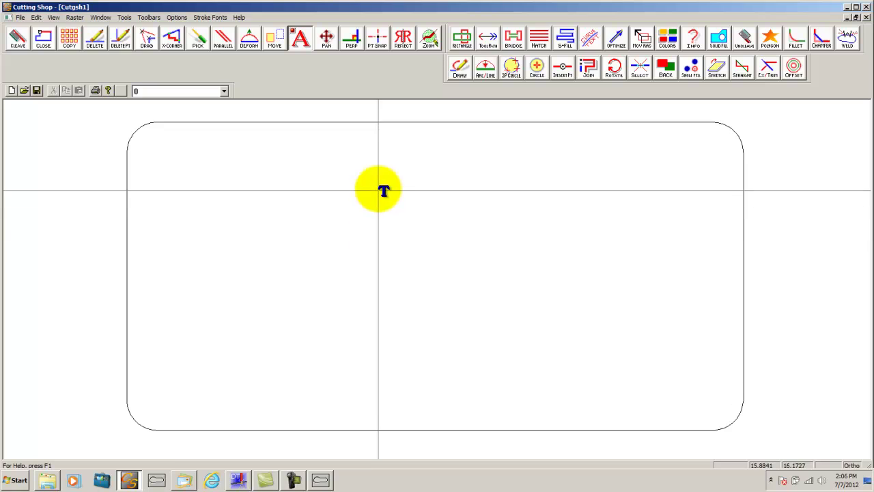
{"action": "double_click", "coordinate": [377, 186]}
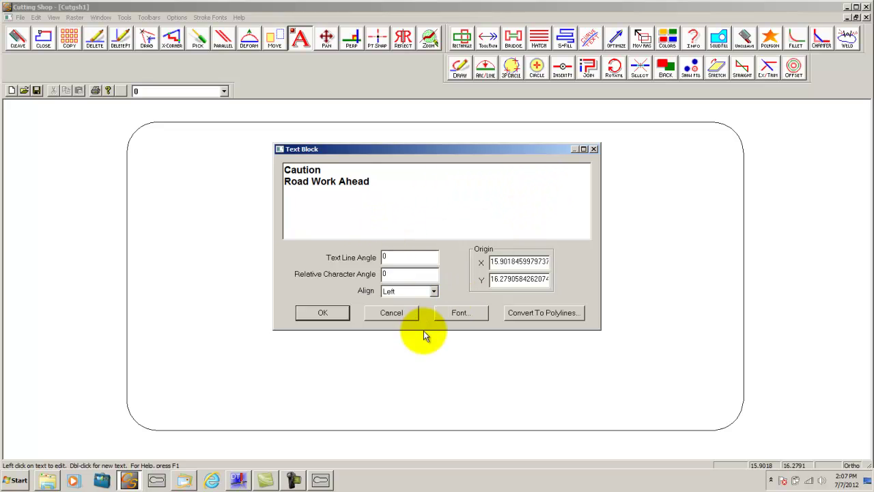
Center-align the text lines and preview fonts like Arial Narrow, Asimov, Balthazar and BatangChe.
{"action": "left_click", "coordinate": [432, 292]}
{"action": "left_click", "coordinate": [410, 302]}
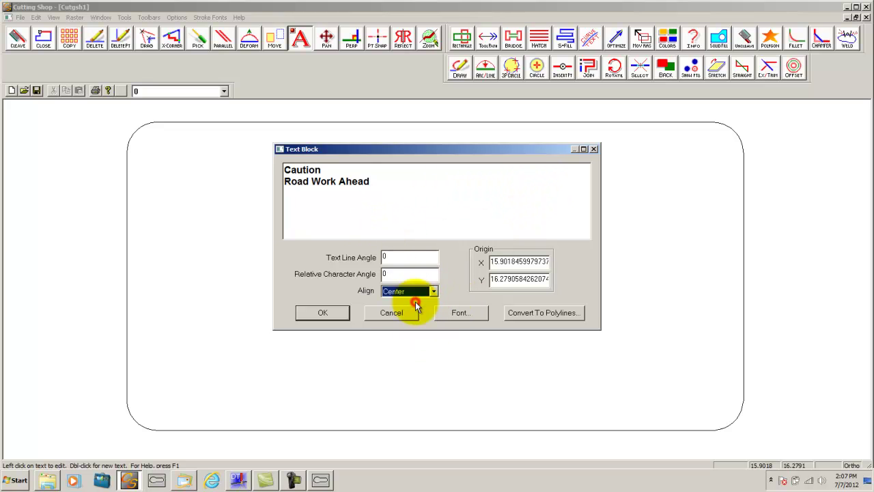
{"action": "left_click", "coordinate": [459, 312]}
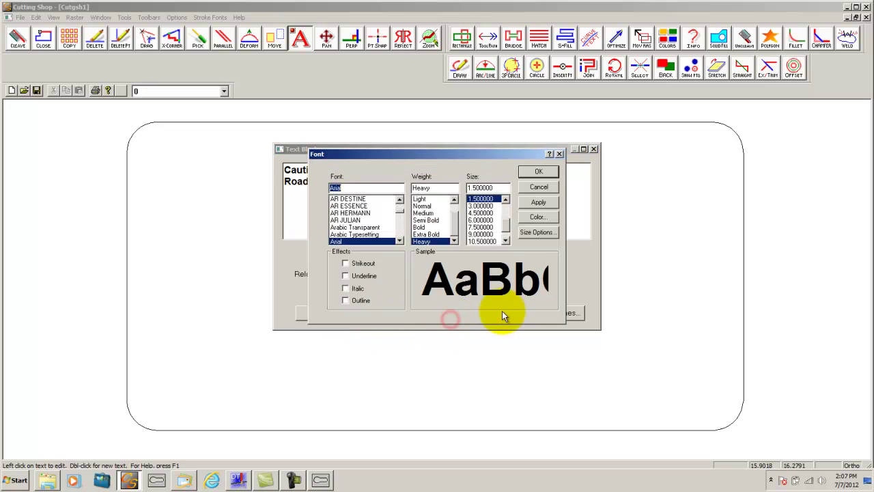
{"action": "left_click", "coordinate": [369, 241]}
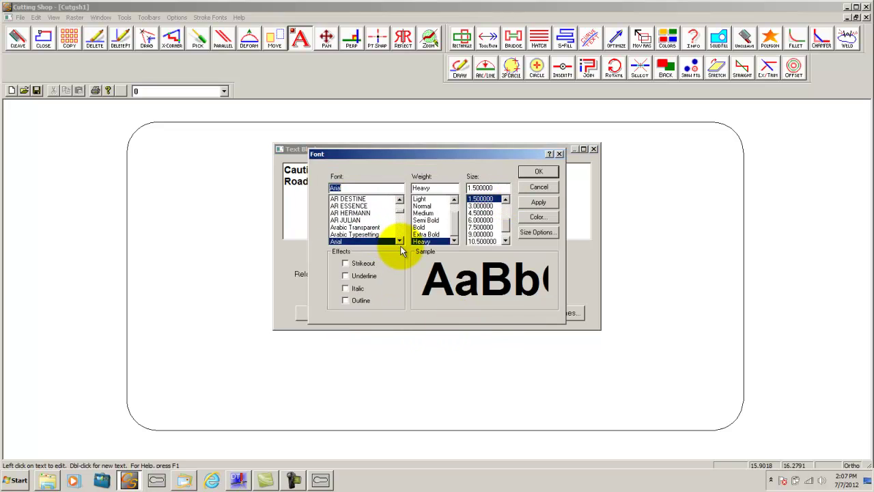
{"action": "double_click", "coordinate": [400, 241]}
{"action": "left_click", "coordinate": [355, 235]}
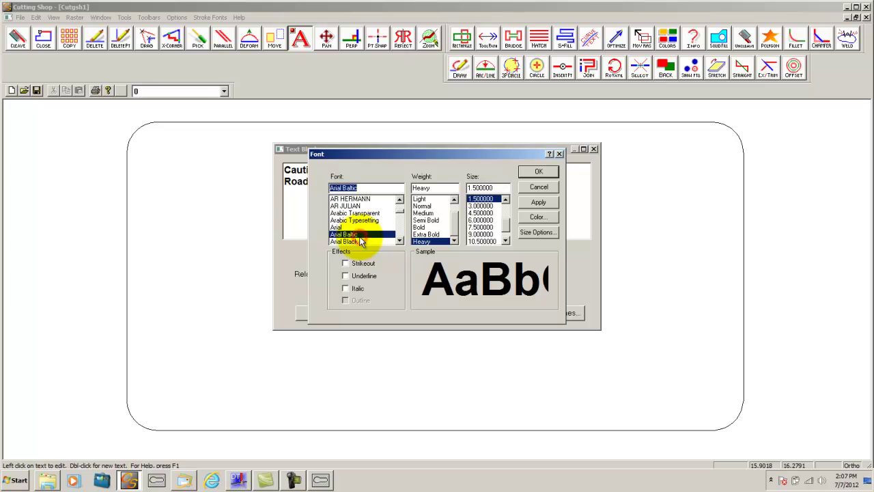
{"action": "left_click", "coordinate": [400, 241]}
{"action": "left_click", "coordinate": [400, 241]}
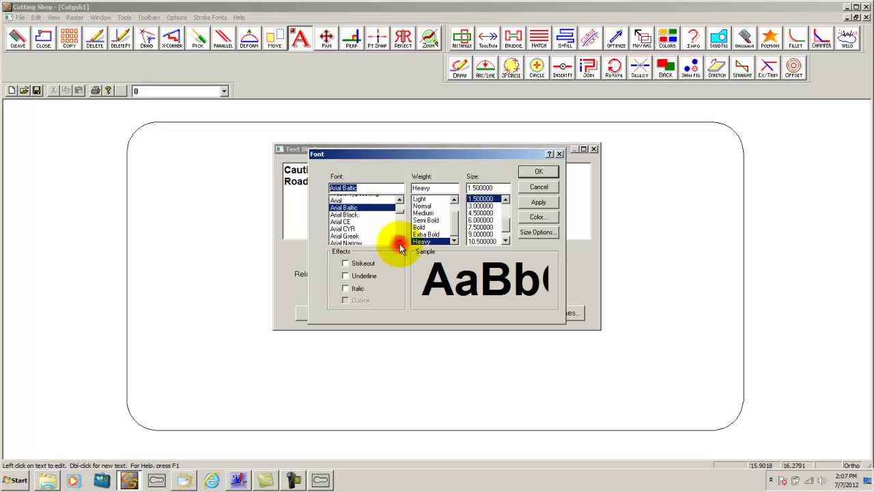
{"action": "left_click", "coordinate": [399, 241]}
{"action": "left_click", "coordinate": [399, 243]}
{"action": "left_click", "coordinate": [399, 242]}
{"action": "left_click", "coordinate": [399, 242]}
{"action": "left_click", "coordinate": [357, 213]}
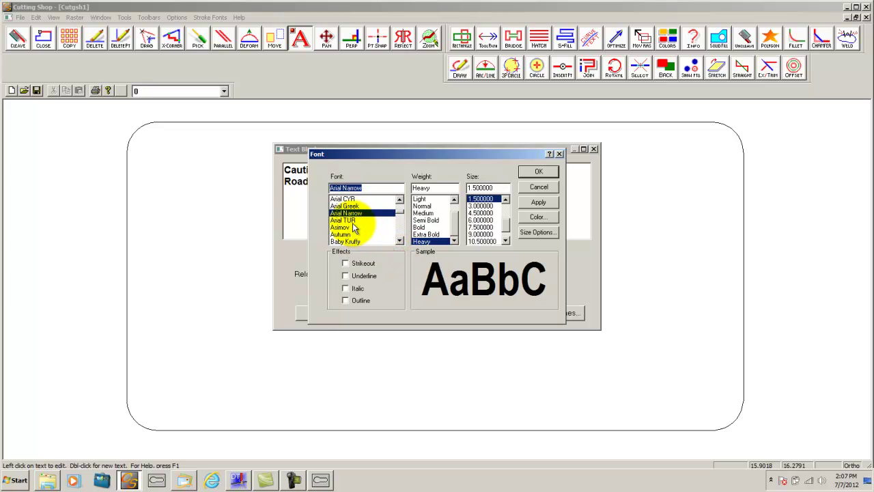
{"action": "left_click", "coordinate": [353, 227]}
{"action": "left_click", "coordinate": [353, 234]}
{"action": "left_click", "coordinate": [401, 241]}
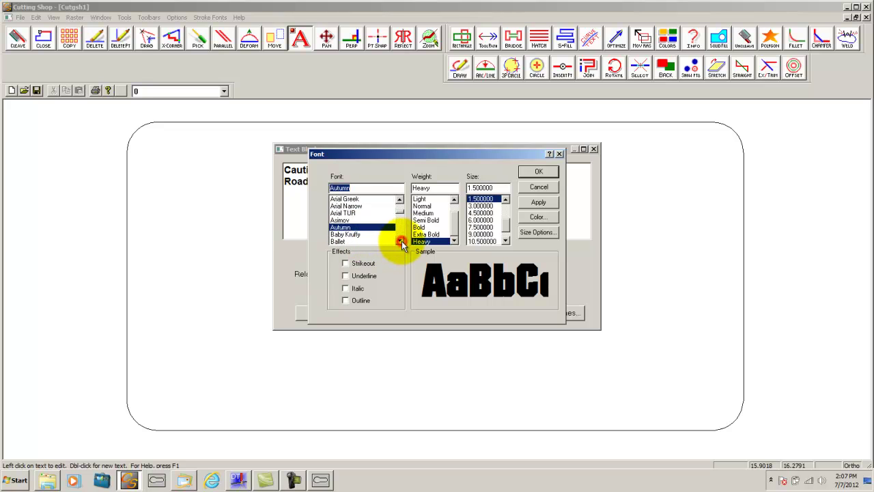
{"action": "left_click", "coordinate": [400, 241]}
{"action": "left_click", "coordinate": [400, 241]}
{"action": "left_click", "coordinate": [400, 241]}
{"action": "left_click", "coordinate": [347, 226]}
{"action": "left_click", "coordinate": [355, 234]}
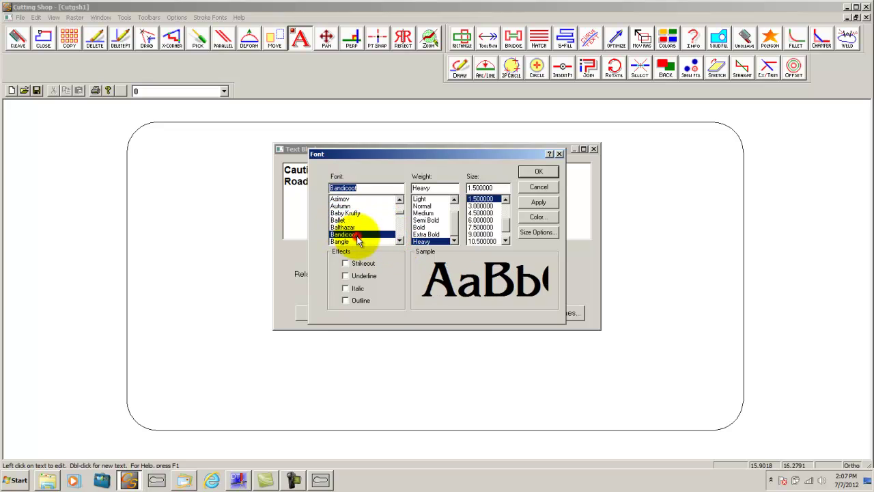
{"action": "left_click", "coordinate": [350, 242]}
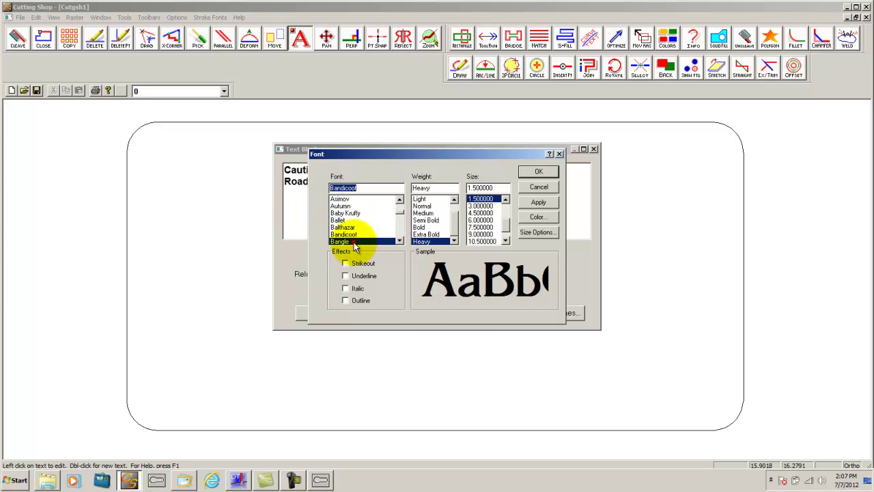
{"action": "left_click", "coordinate": [399, 242]}
{"action": "left_click", "coordinate": [400, 241]}
{"action": "left_click", "coordinate": [399, 241]}
{"action": "left_click", "coordinate": [399, 241]}
{"action": "left_click", "coordinate": [399, 241]}
{"action": "left_click", "coordinate": [360, 227]}
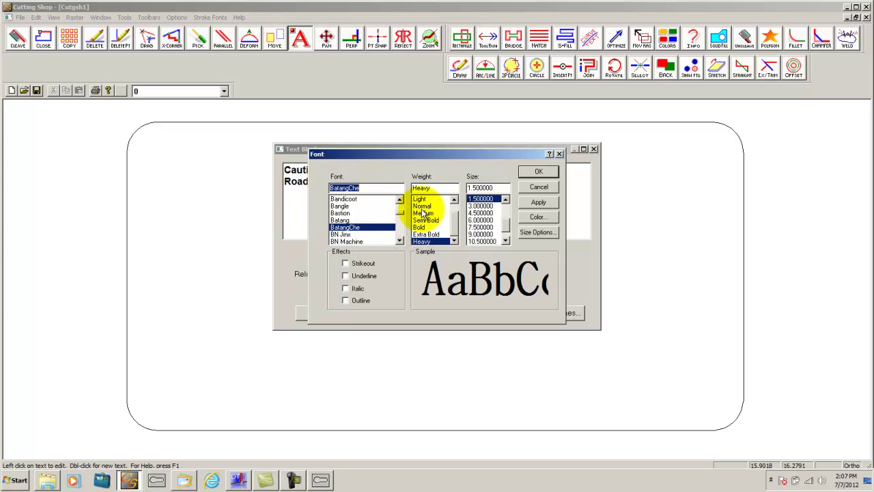
Preview the MS PMincho, MS Mincho and MS PGothic fonts, then jump to fonts starting with 'ar'.
{"action": "left_click_drag", "start_coordinate": [402, 217], "coordinate": [399, 227]}
{"action": "left_click", "coordinate": [362, 220]}
{"action": "left_click", "coordinate": [354, 199]}
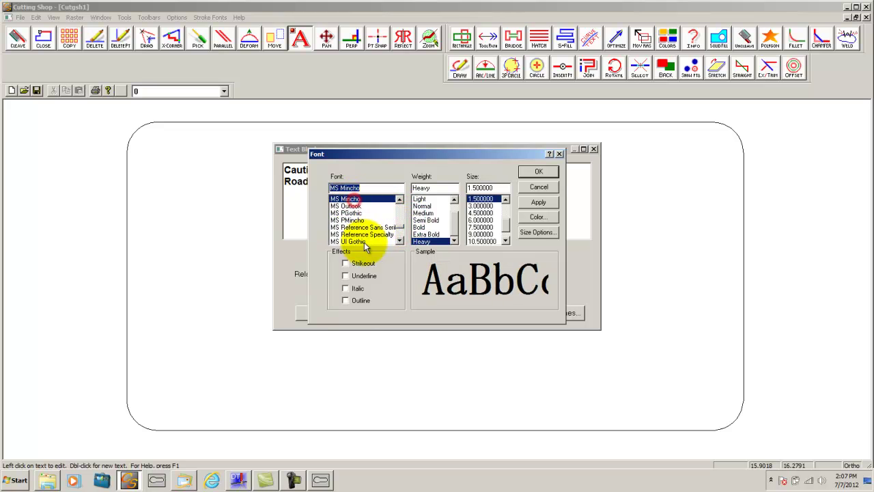
{"action": "left_click", "coordinate": [354, 212]}
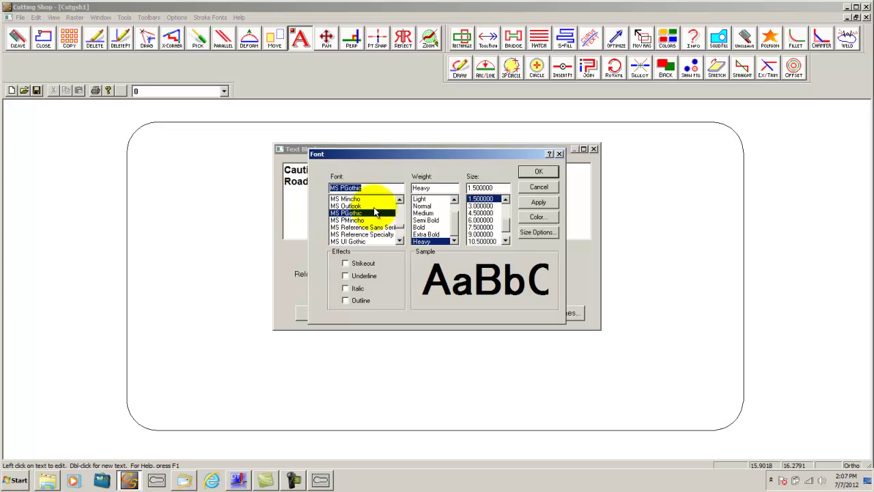
{"action": "type", "text": "ar"}
{"action": "left_click", "coordinate": [400, 199]}
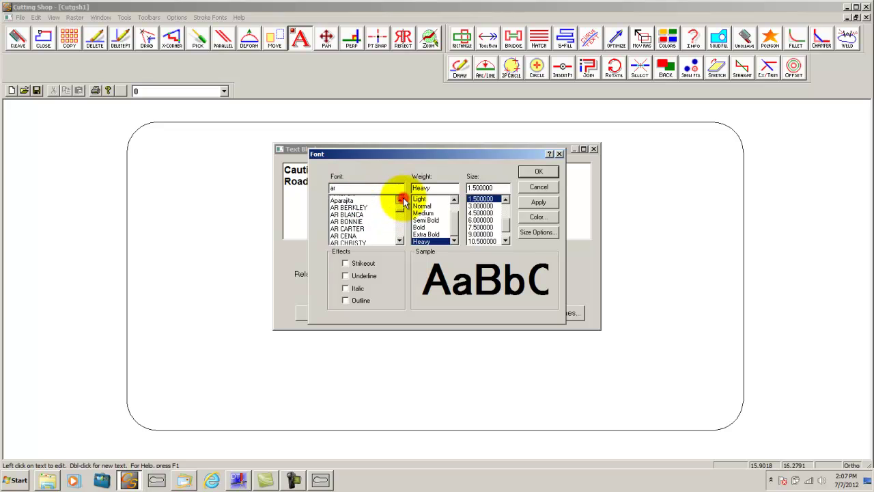
{"action": "left_click", "coordinate": [400, 199]}
{"action": "left_click", "coordinate": [399, 199]}
{"action": "left_click", "coordinate": [399, 199]}
{"action": "left_click", "coordinate": [399, 199]}
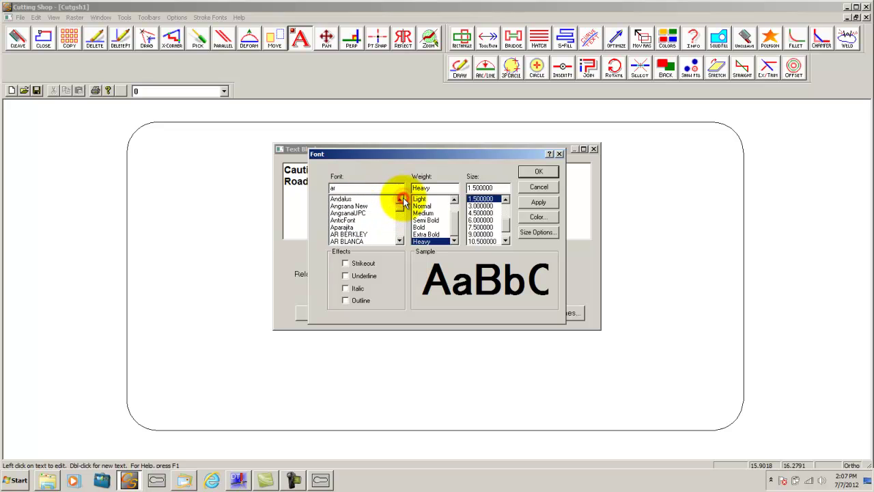
{"action": "left_click", "coordinate": [399, 240]}
{"action": "left_click", "coordinate": [400, 240]}
{"action": "left_click", "coordinate": [399, 241]}
{"action": "left_click", "coordinate": [399, 240]}
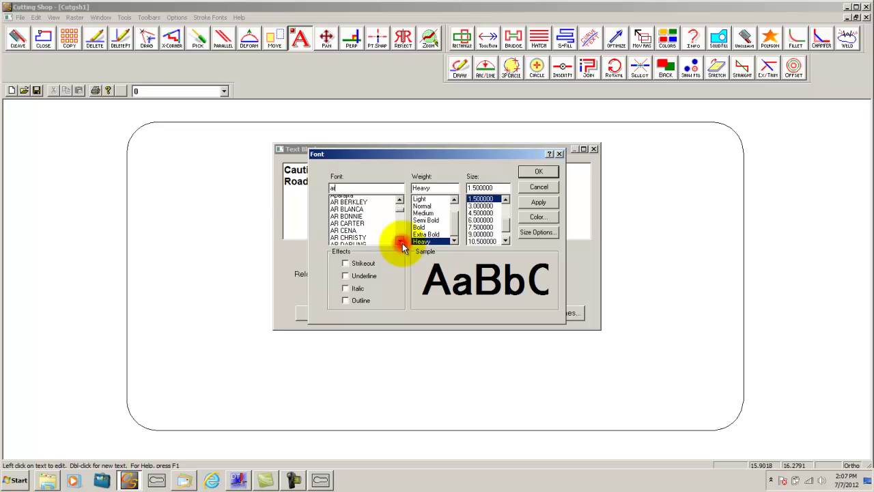
{"action": "left_click", "coordinate": [400, 241]}
{"action": "left_click", "coordinate": [400, 241]}
{"action": "left_click", "coordinate": [399, 241]}
{"action": "left_click", "coordinate": [400, 240]}
{"action": "left_click", "coordinate": [400, 240]}
{"action": "left_click", "coordinate": [400, 240]}
{"action": "left_click", "coordinate": [400, 241]}
{"action": "left_click", "coordinate": [399, 241]}
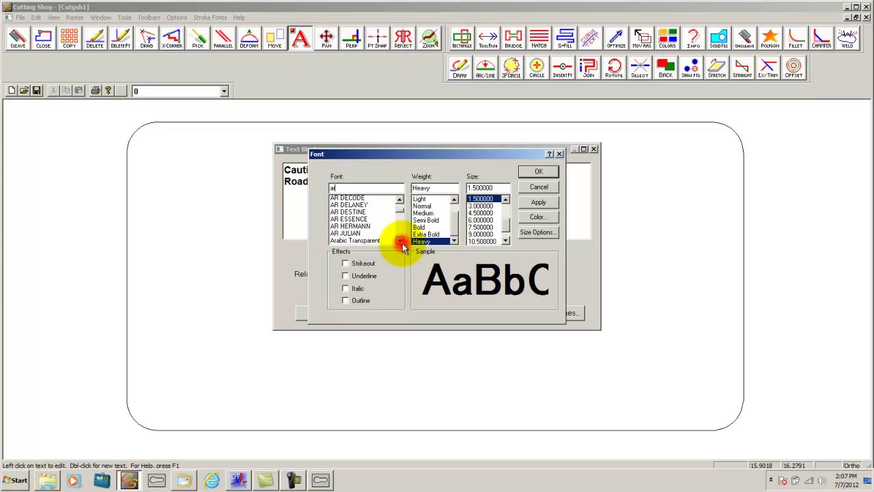
{"action": "left_click", "coordinate": [400, 241]}
{"action": "left_click", "coordinate": [399, 240]}
{"action": "scroll", "coordinate": [331, 235], "scroll_direction": "down", "scroll_amount": 2}
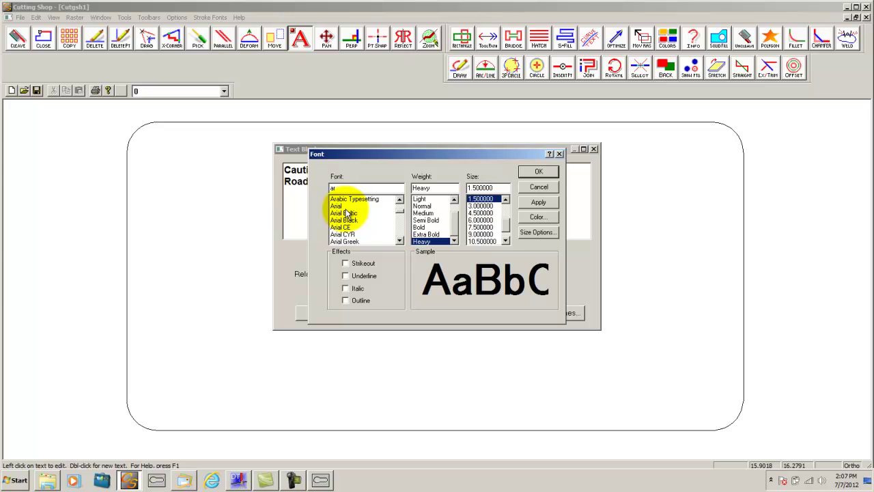
Apply Arial in Heavy weight at size 1.5 to the text.
{"action": "left_click", "coordinate": [345, 206]}
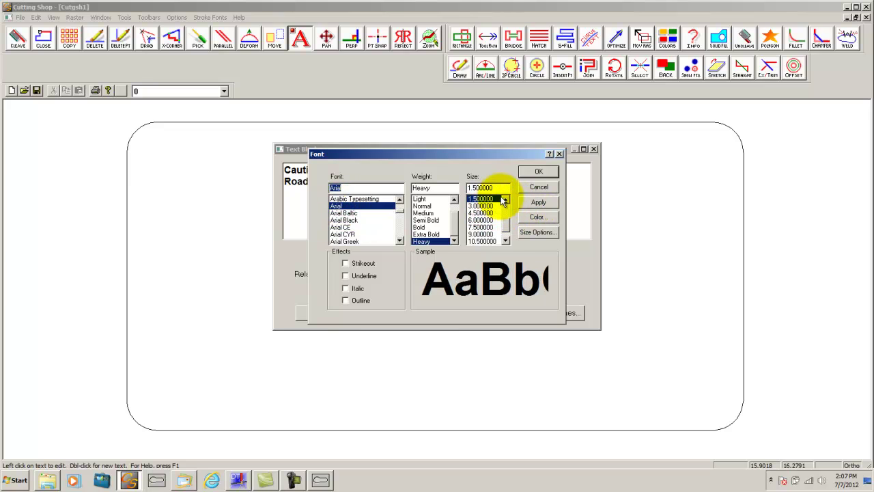
{"action": "left_click", "coordinate": [543, 207]}
{"action": "left_click", "coordinate": [538, 171]}
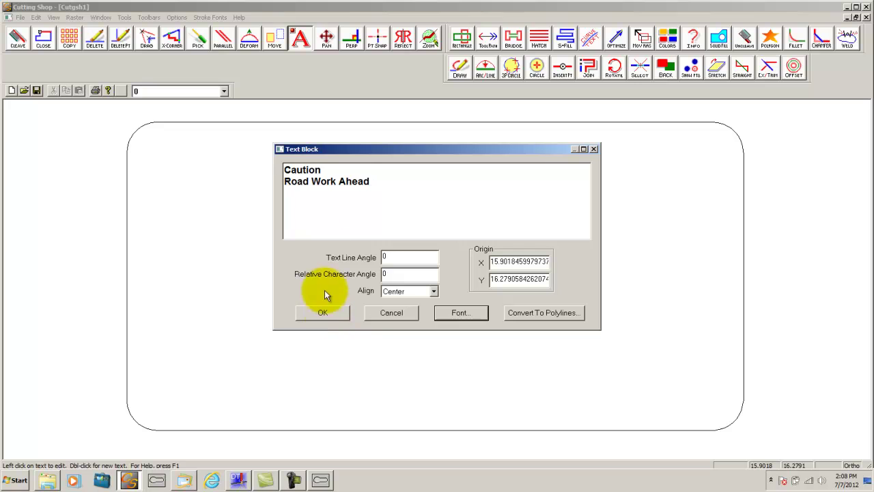
Place the Caution / Road Work Ahead text block on the sign.
{"action": "left_click", "coordinate": [325, 312]}
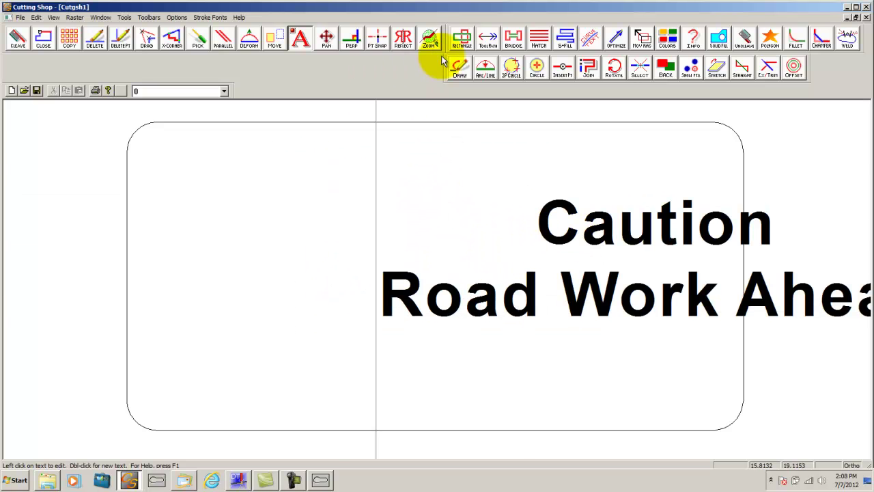
{"action": "left_click", "coordinate": [275, 42]}
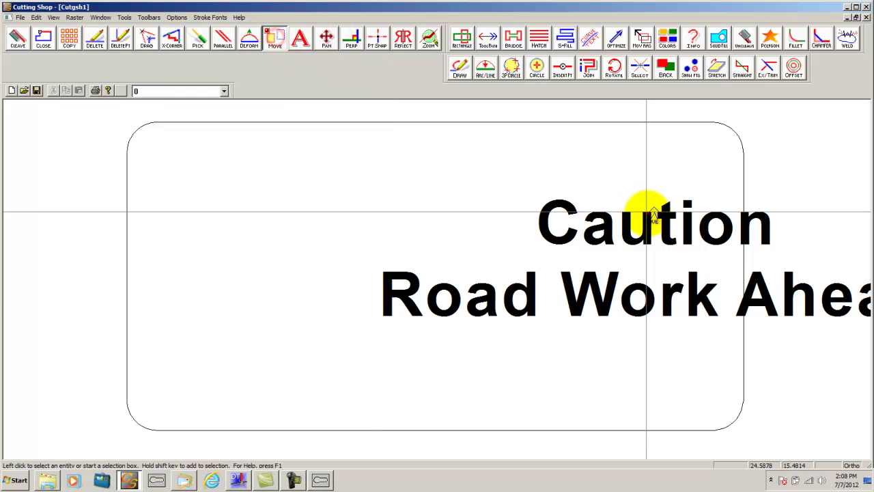
{"action": "left_click", "coordinate": [706, 238]}
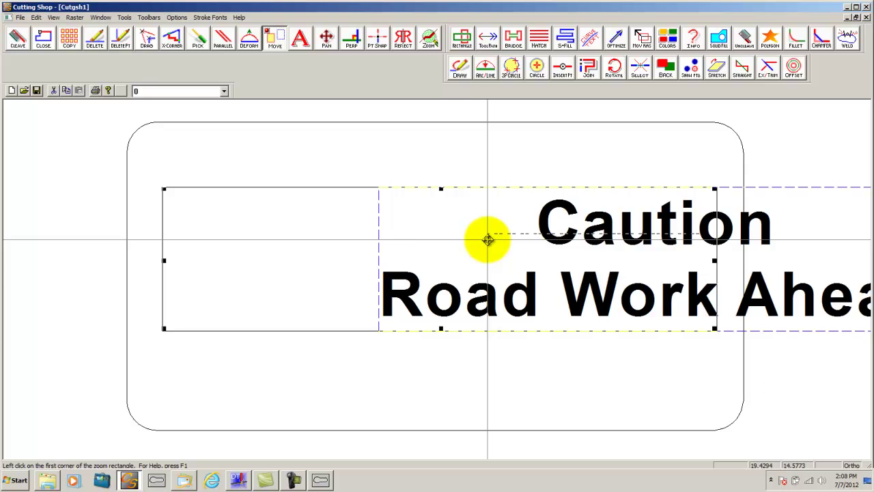
{"action": "key", "text": "Escape"}
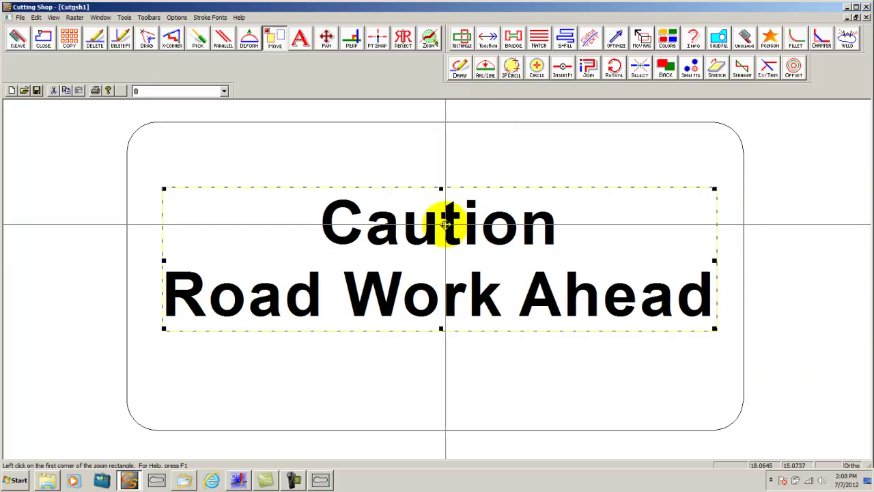
{"action": "key", "text": "Escape"}
Move the rounded outline so its bottom-left corner sits at X 0, Y 0.
{"action": "left_click", "coordinate": [455, 124]}
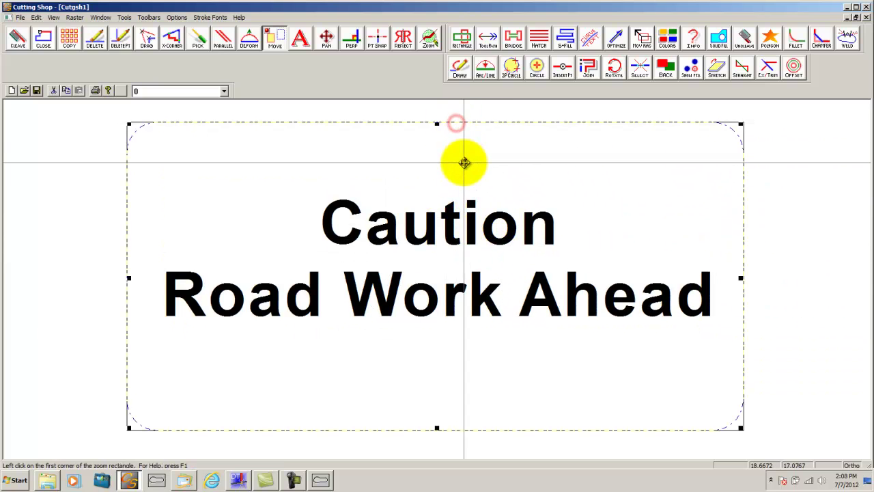
{"action": "left_click", "coordinate": [464, 162]}
{"action": "left_click", "coordinate": [368, 247]}
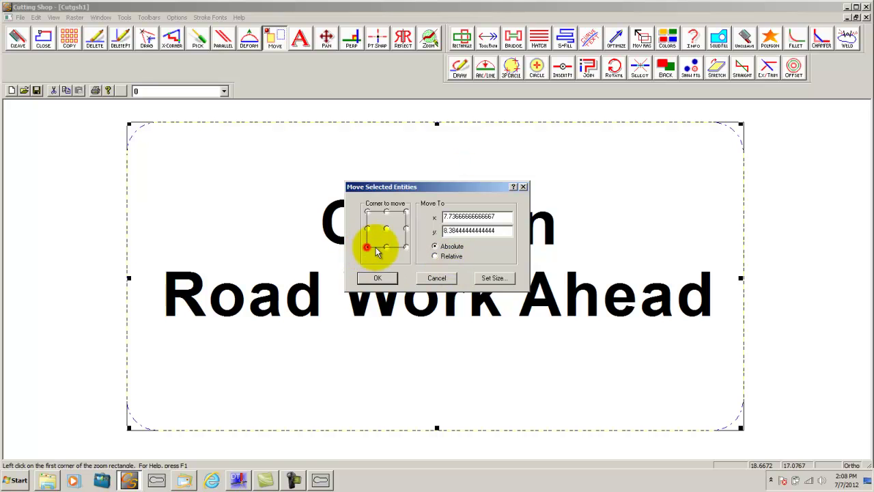
{"action": "double_click", "coordinate": [504, 231]}
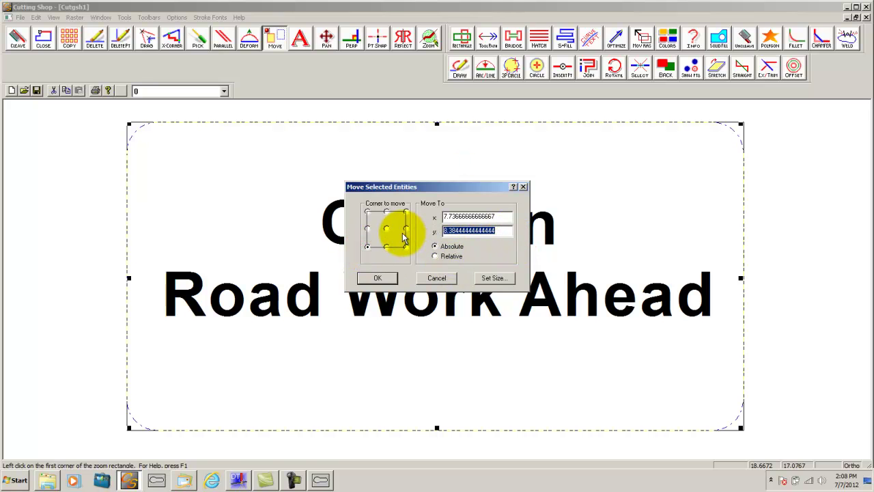
{"action": "type", "text": "0"}
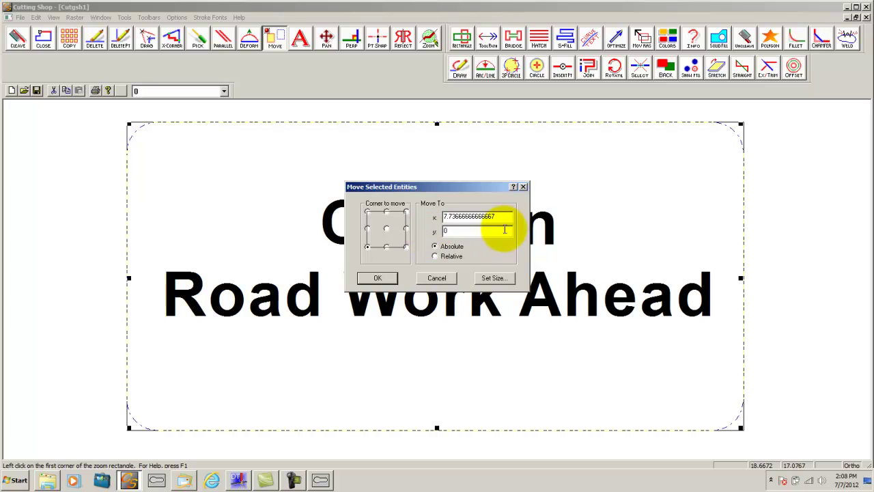
{"action": "double_click", "coordinate": [503, 217]}
{"action": "type", "text": "0"}
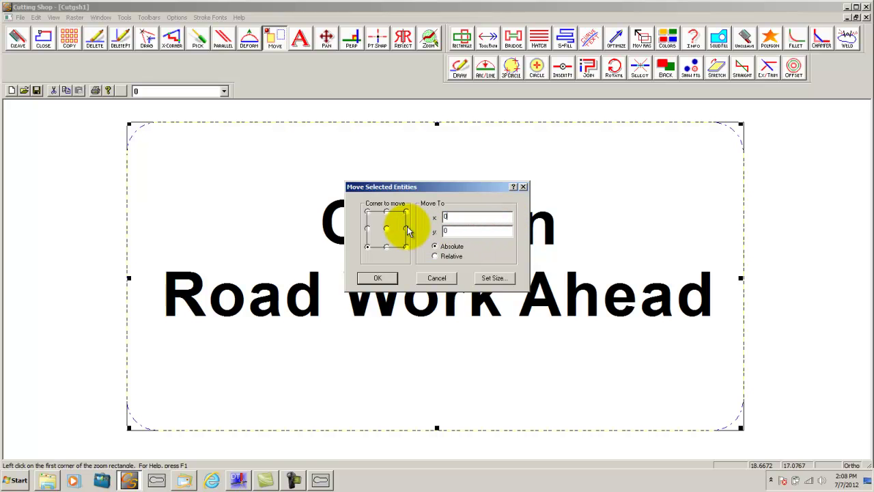
{"action": "left_click", "coordinate": [378, 278]}
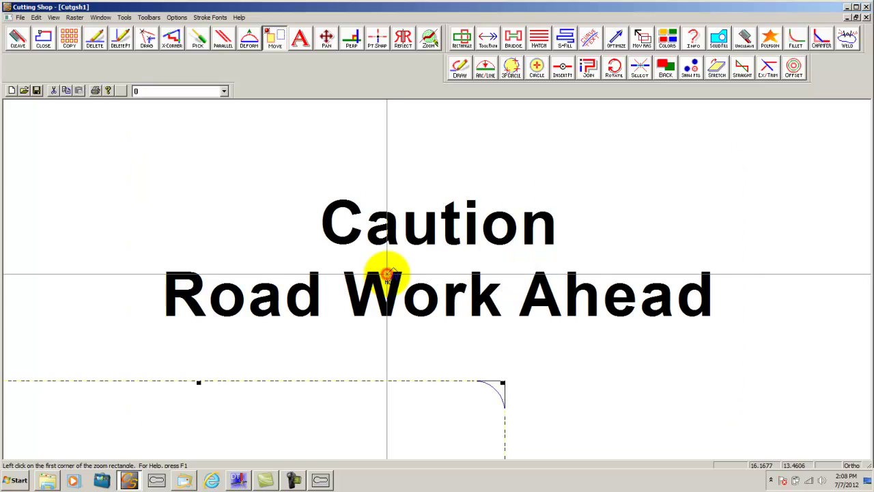
Move the text by its centre to X 10, Y 5, then Zoom All to show the sign.
{"action": "left_click", "coordinate": [340, 228]}
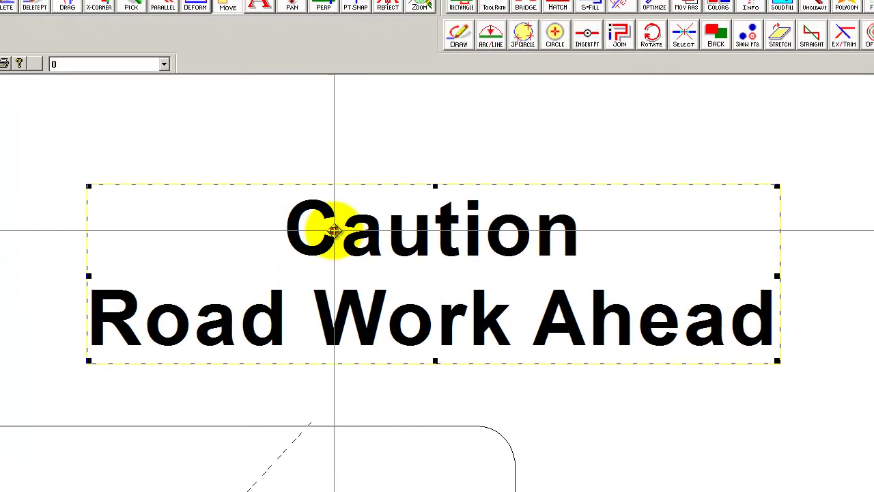
{"action": "left_click", "coordinate": [521, 269]}
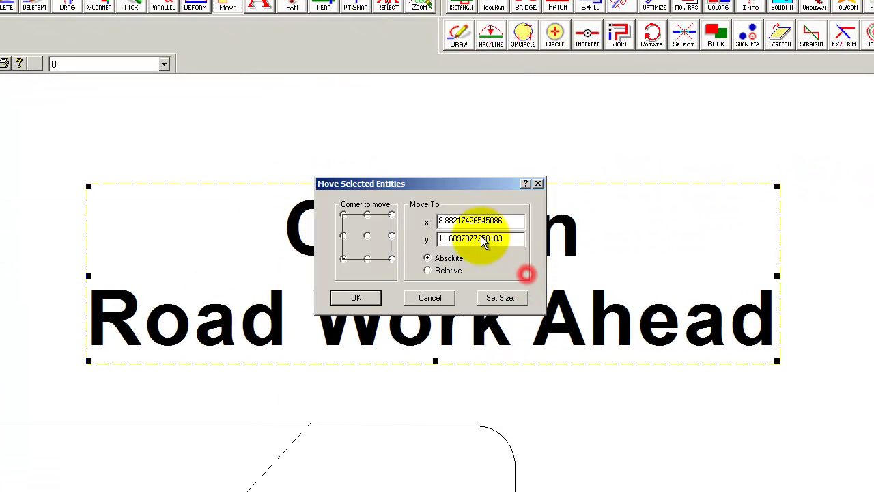
{"action": "left_click", "coordinate": [367, 236]}
{"action": "left_click_drag", "start_coordinate": [520, 220], "coordinate": [404, 232]}
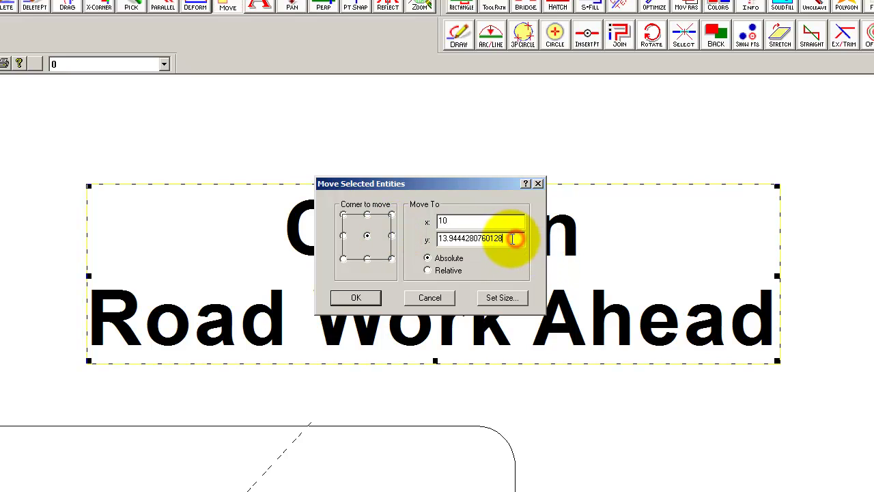
{"action": "left_click_drag", "start_coordinate": [517, 238], "coordinate": [414, 236]}
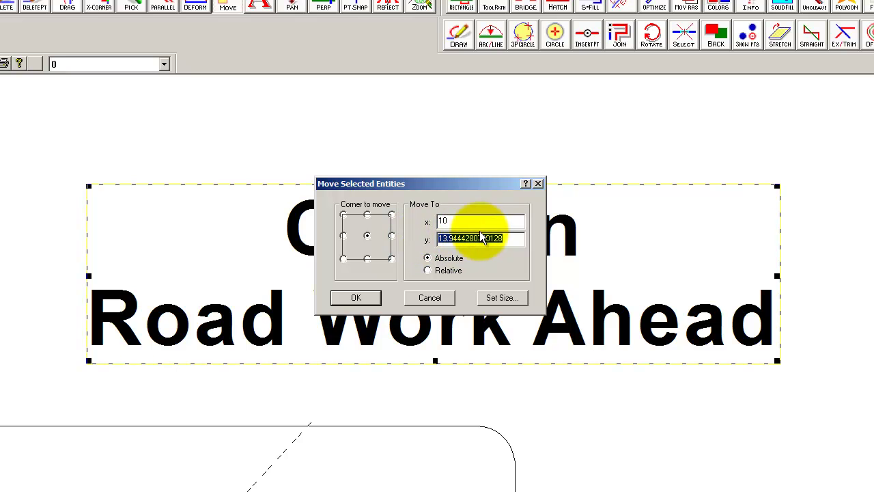
{"action": "type", "text": "5"}
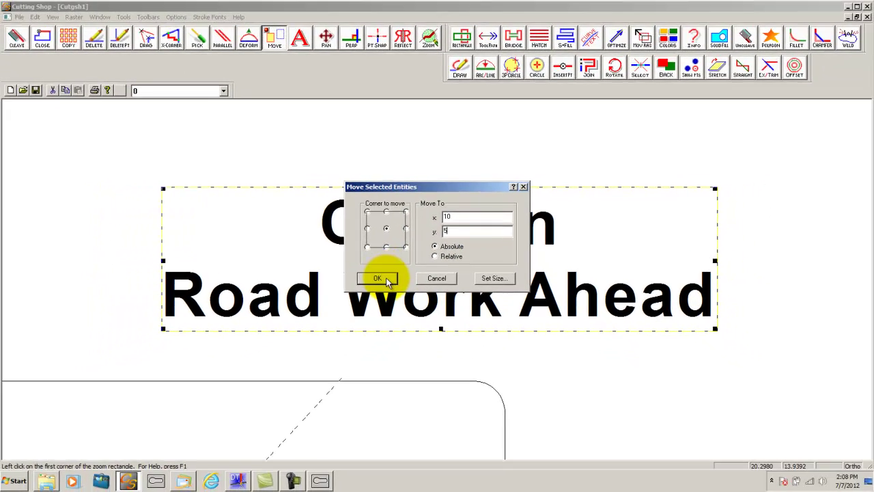
{"action": "left_click", "coordinate": [378, 278]}
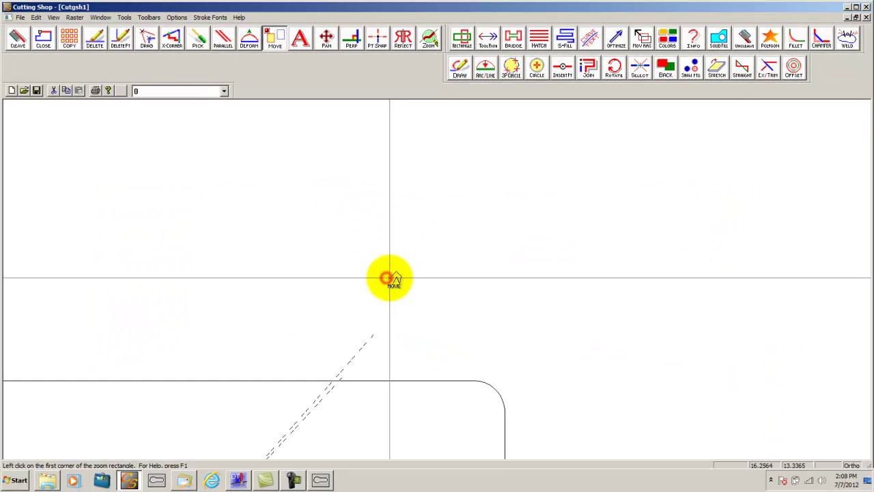
{"action": "left_click", "coordinate": [54, 17]}
{"action": "left_click", "coordinate": [80, 70]}
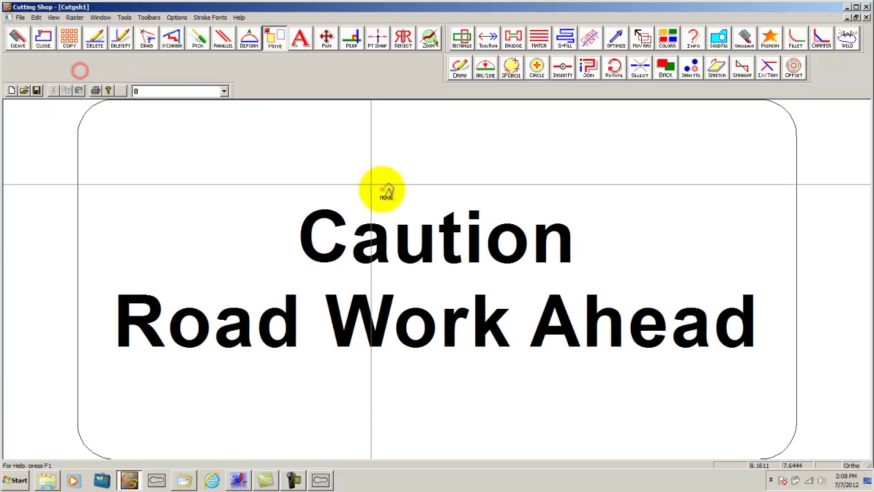
{"action": "scroll", "coordinate": [495, 239], "scroll_direction": "down", "scroll_amount": 3}
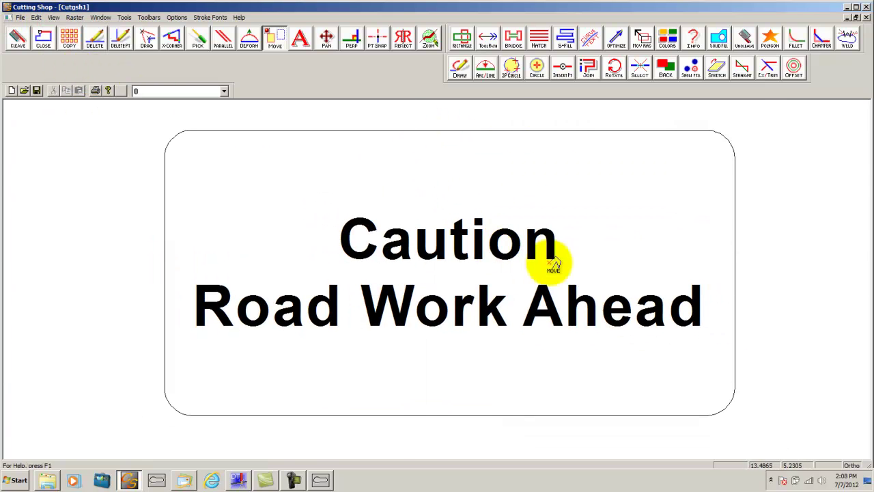
Convert the Caution / Road Work Ahead text into optimized polyline outlines for cutting.
{"action": "left_click", "coordinate": [301, 39]}
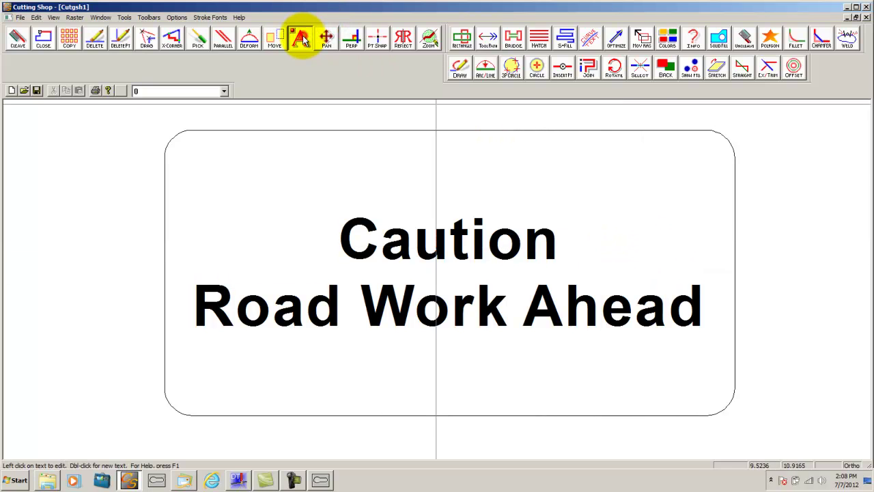
{"action": "left_click", "coordinate": [442, 243]}
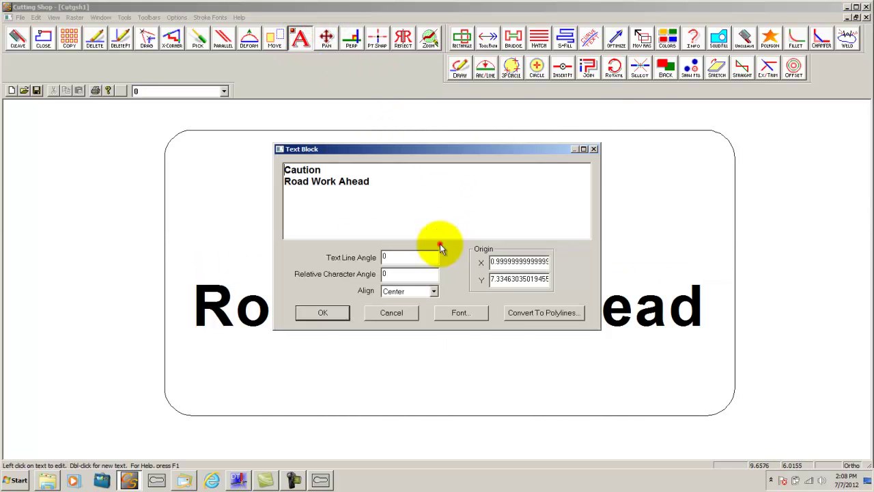
{"action": "left_click", "coordinate": [557, 312]}
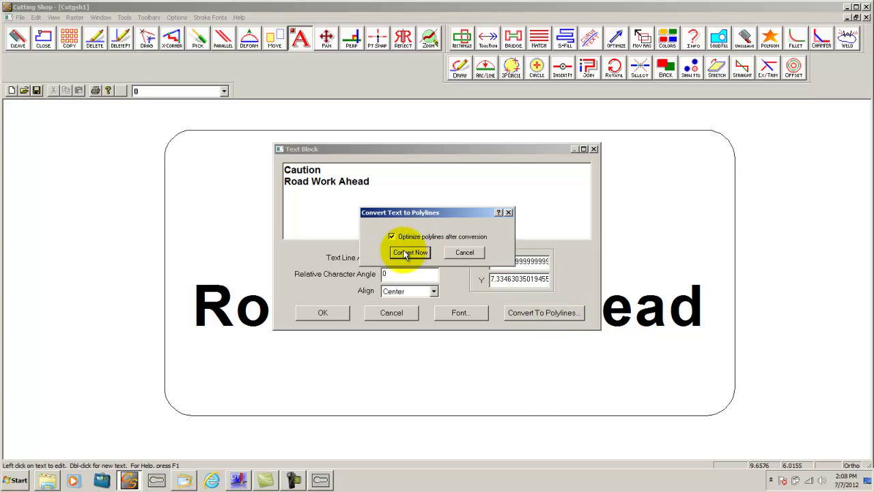
{"action": "left_click", "coordinate": [408, 252]}
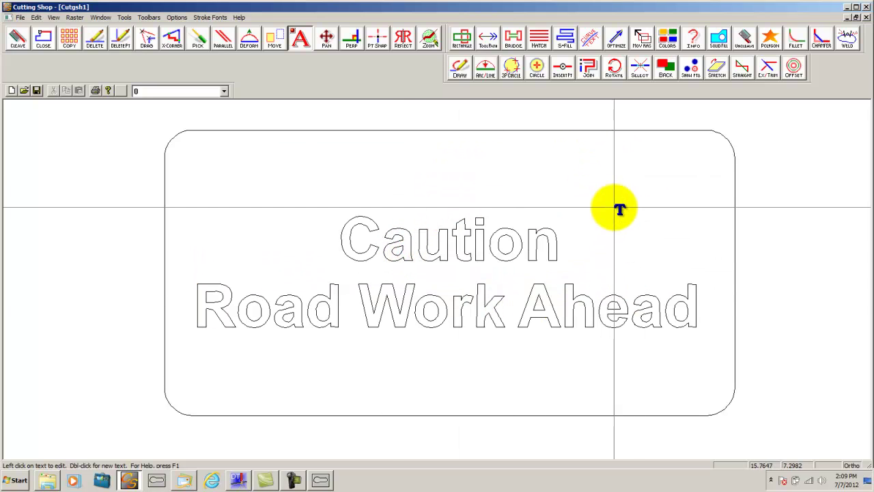
Select the word Caution and scale it larger on the sign.
{"action": "left_click", "coordinate": [274, 39]}
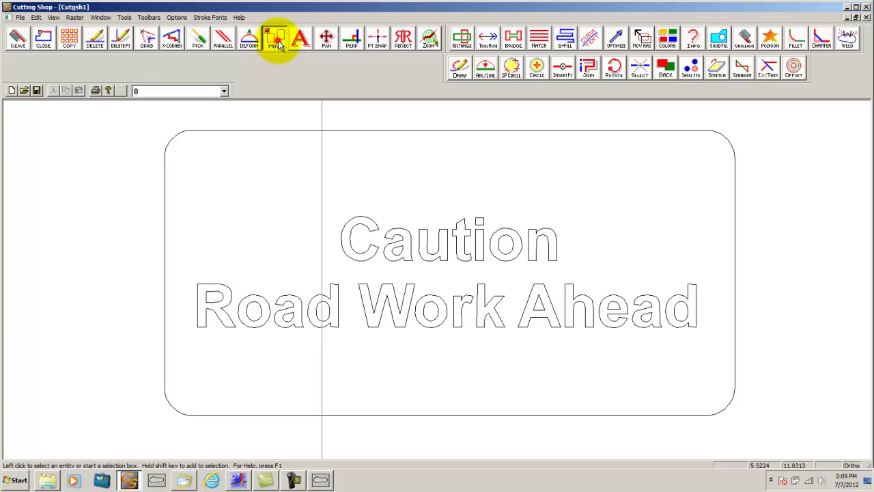
{"action": "left_click_drag", "start_coordinate": [325, 199], "coordinate": [608, 268]}
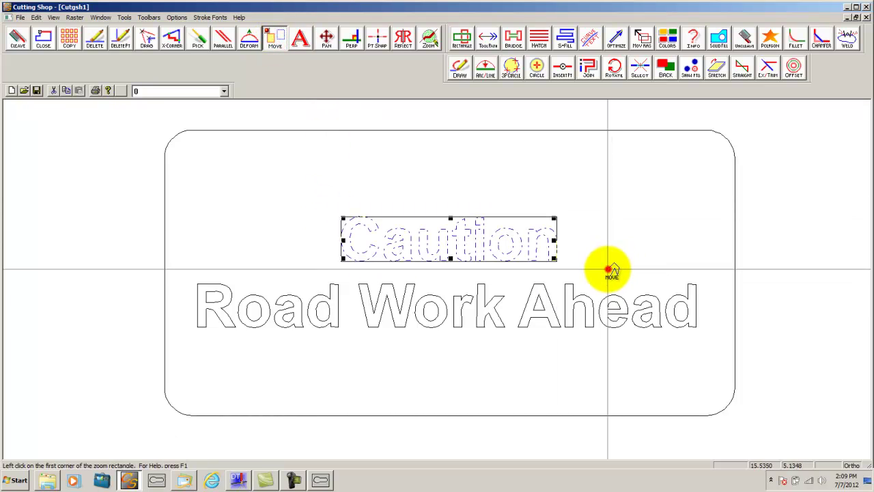
{"action": "left_click_drag", "start_coordinate": [447, 242], "coordinate": [441, 172]}
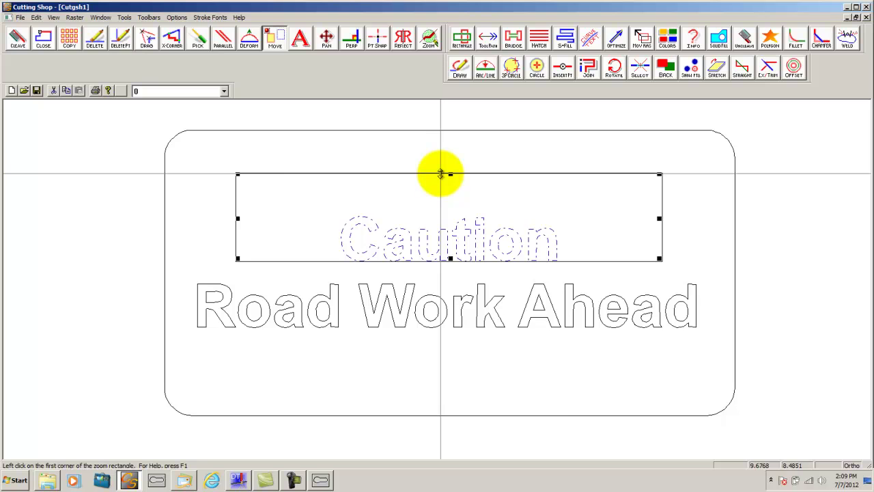
{"action": "left_click", "coordinate": [567, 280]}
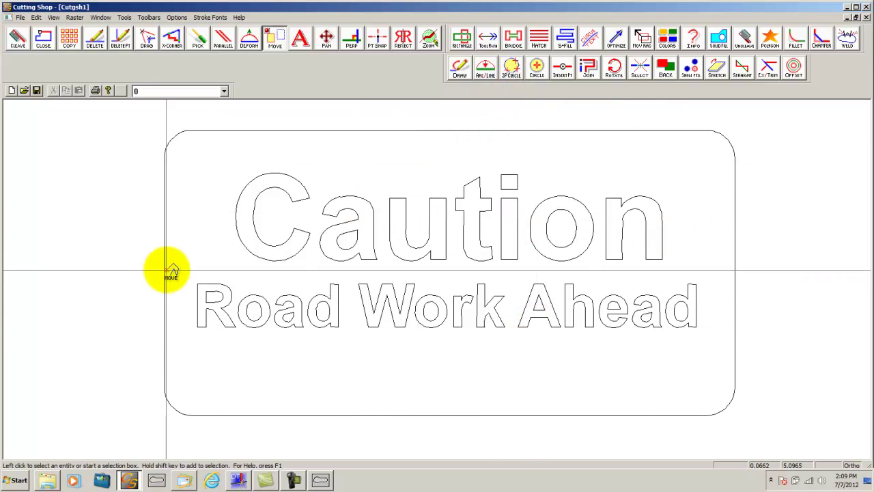
Stretch the Road Work Ahead line to span nearly the full sign width.
{"action": "left_click_drag", "start_coordinate": [185, 267], "coordinate": [724, 365]}
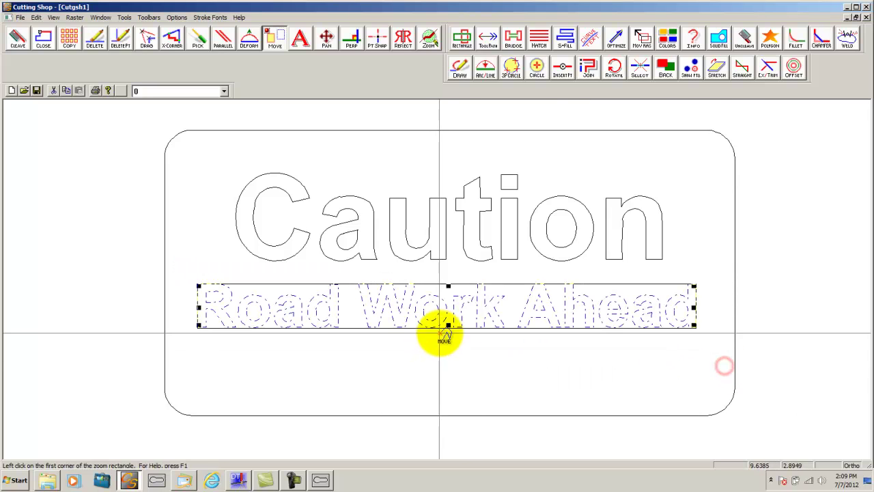
{"action": "left_click", "coordinate": [448, 330]}
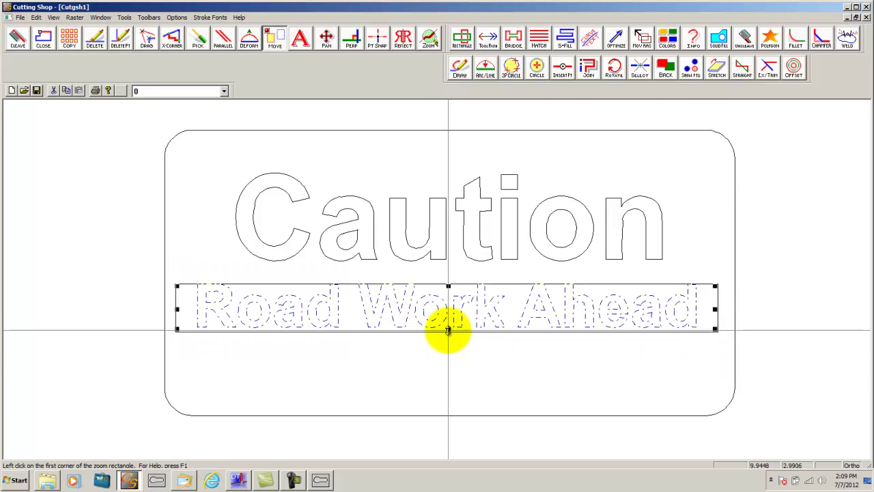
{"action": "left_click", "coordinate": [530, 353]}
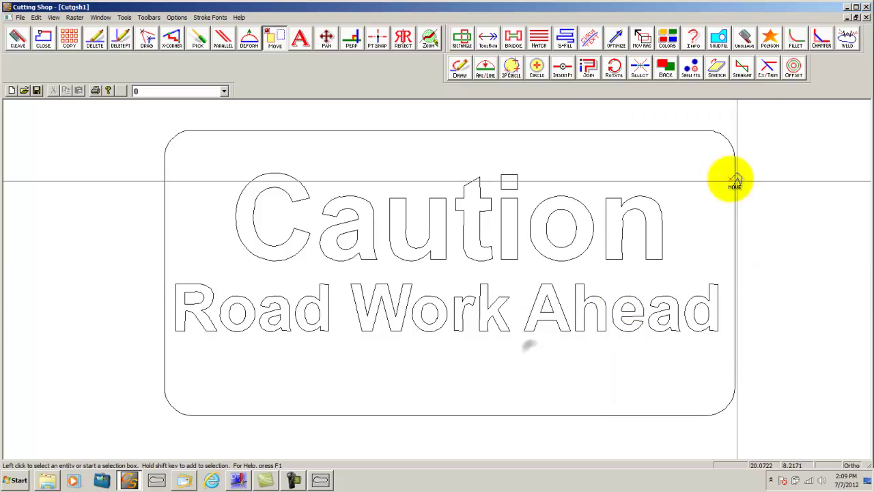
Set bridge spacing to 0.15 and bridge the a and o of Caution.
{"action": "left_click", "coordinate": [516, 37]}
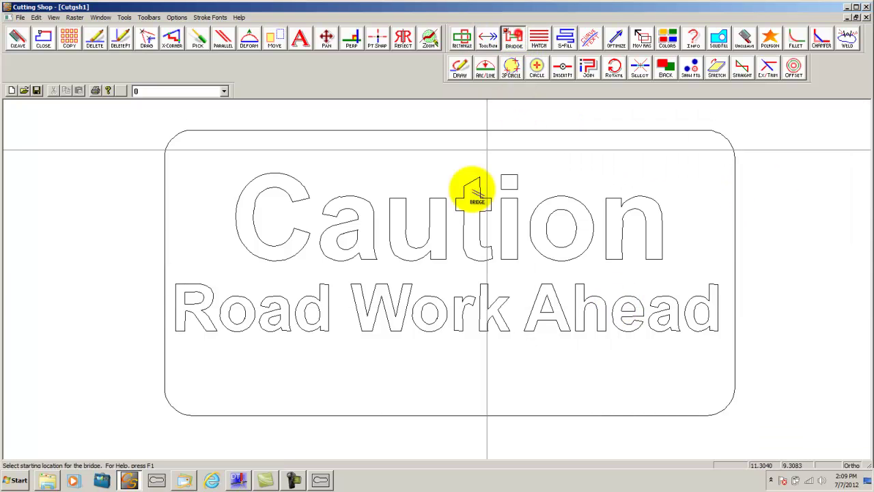
{"action": "left_click", "coordinate": [344, 234]}
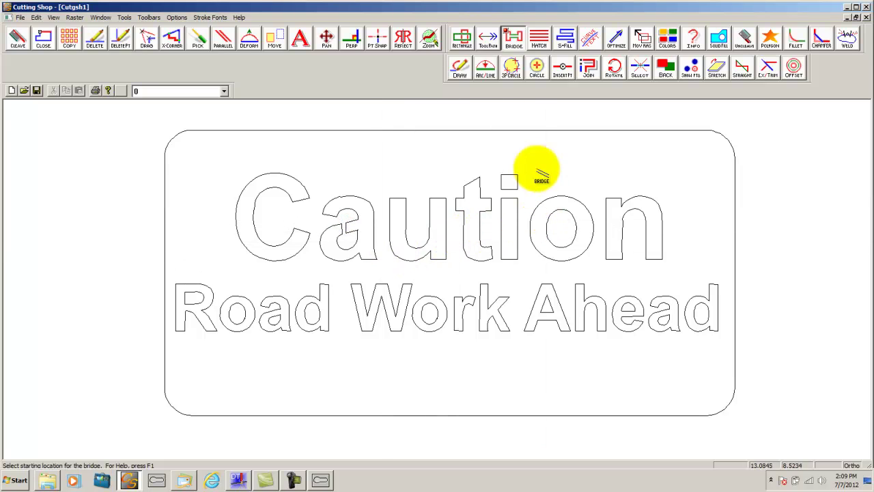
{"action": "left_click", "coordinate": [444, 114]}
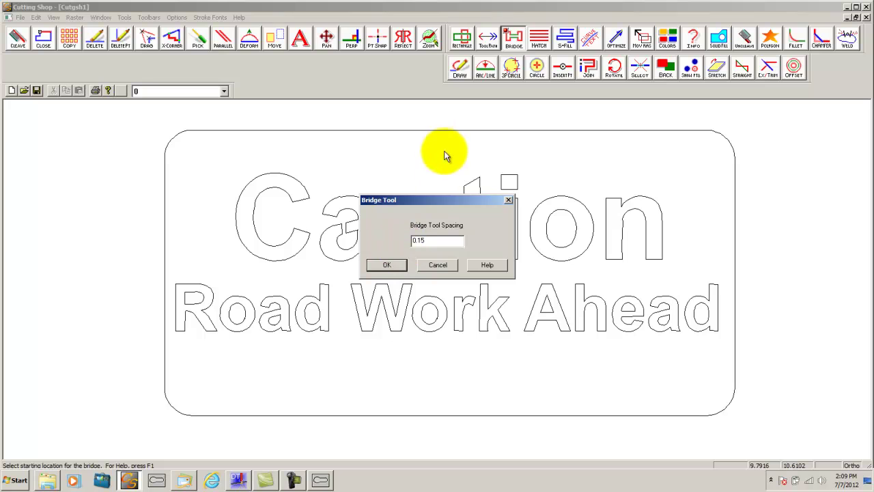
{"action": "left_click", "coordinate": [387, 266]}
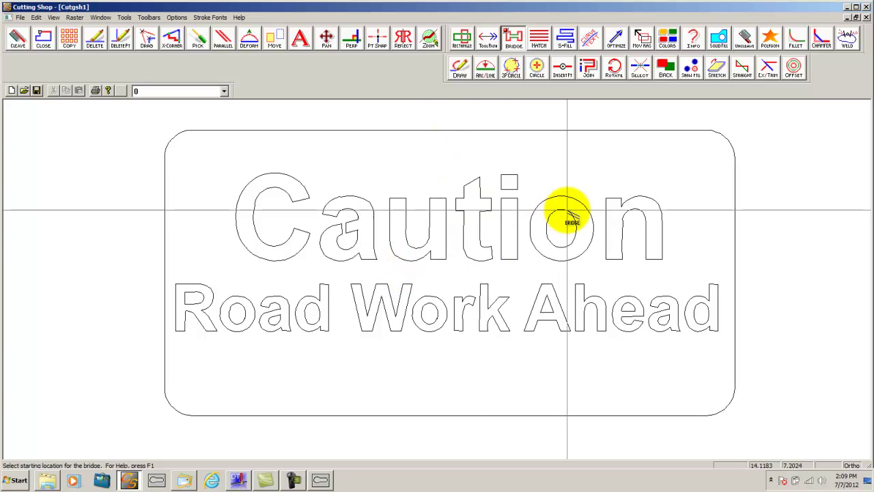
{"action": "left_click", "coordinate": [561, 196]}
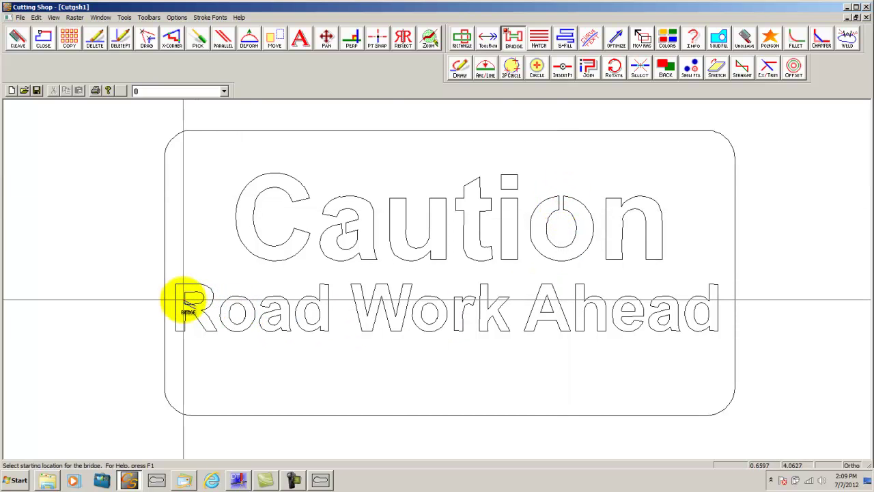
Add bridges across the R, o, A, a and d letters of Road Work Ahead.
{"action": "left_click", "coordinate": [184, 300]}
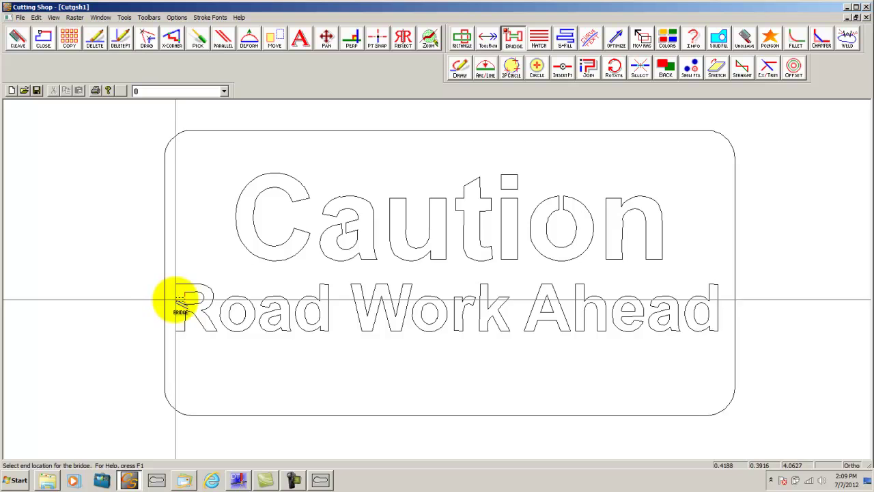
{"action": "left_click", "coordinate": [235, 303]}
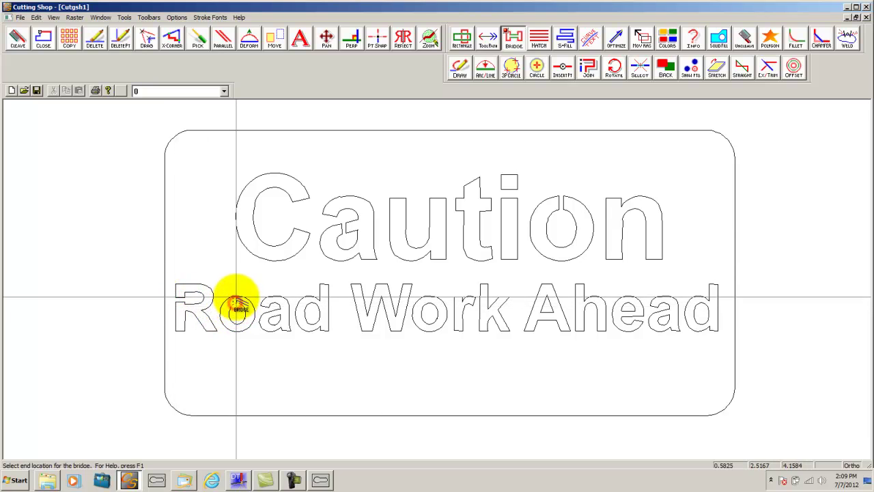
{"action": "left_click", "coordinate": [274, 312]}
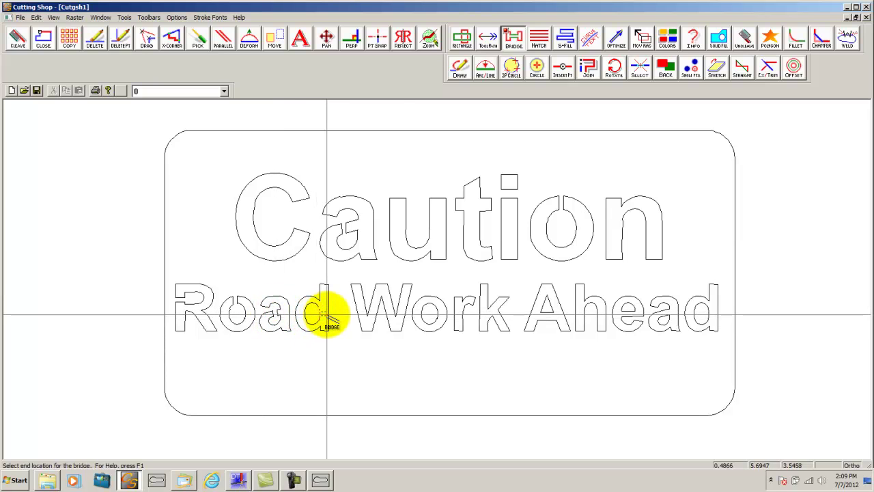
{"action": "left_click", "coordinate": [429, 300]}
{"action": "left_click", "coordinate": [431, 294]}
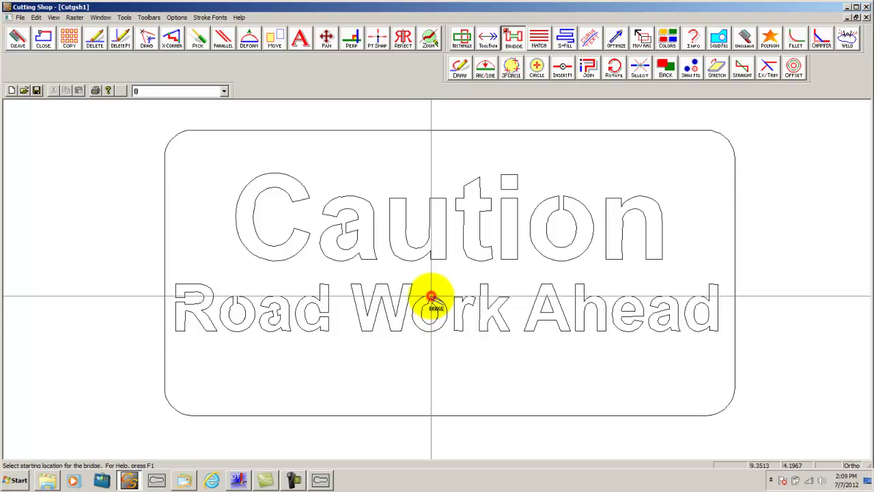
{"action": "left_click", "coordinate": [547, 314]}
{"action": "left_click", "coordinate": [543, 322]}
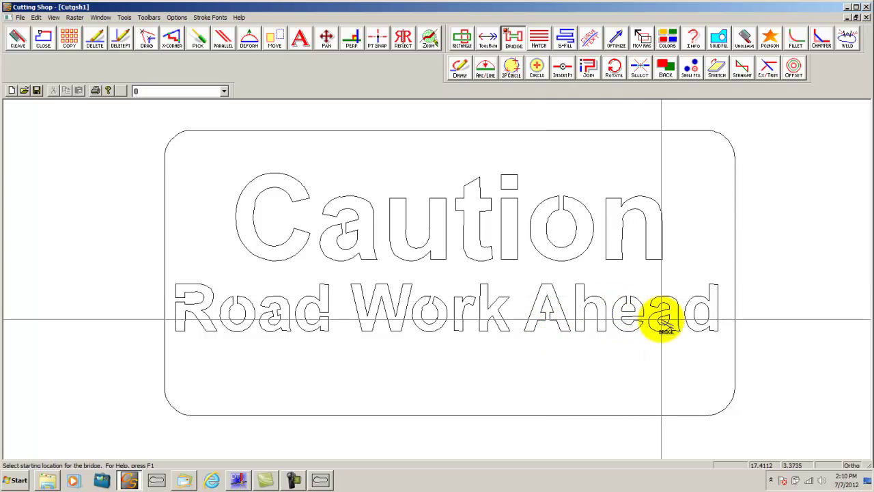
{"action": "left_click", "coordinate": [664, 312]}
{"action": "left_click", "coordinate": [659, 318]}
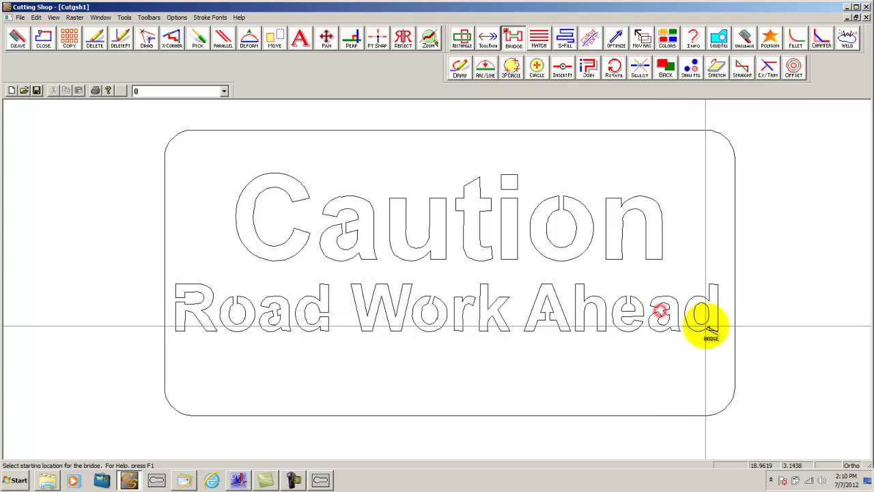
{"action": "left_click", "coordinate": [710, 316]}
{"action": "left_click", "coordinate": [717, 319]}
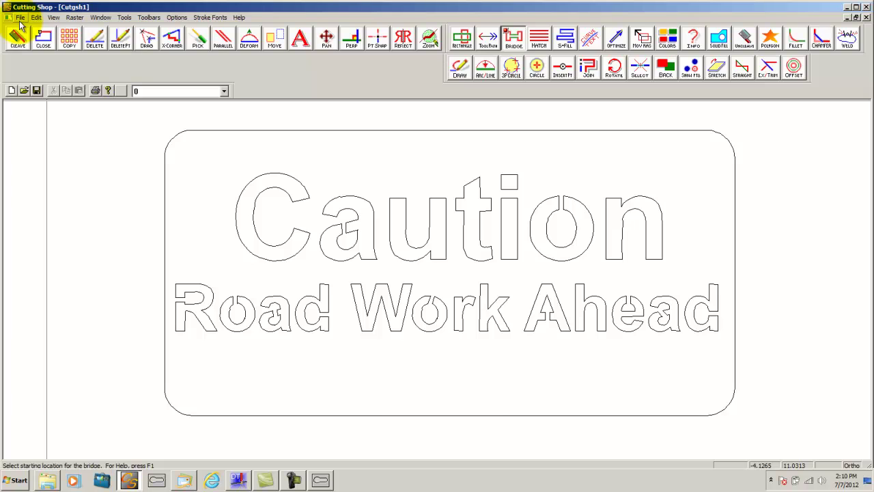
Save the bridged sign as the AutoCAD DXF file 'caution' and close the drawing.
{"action": "left_click", "coordinate": [21, 17]}
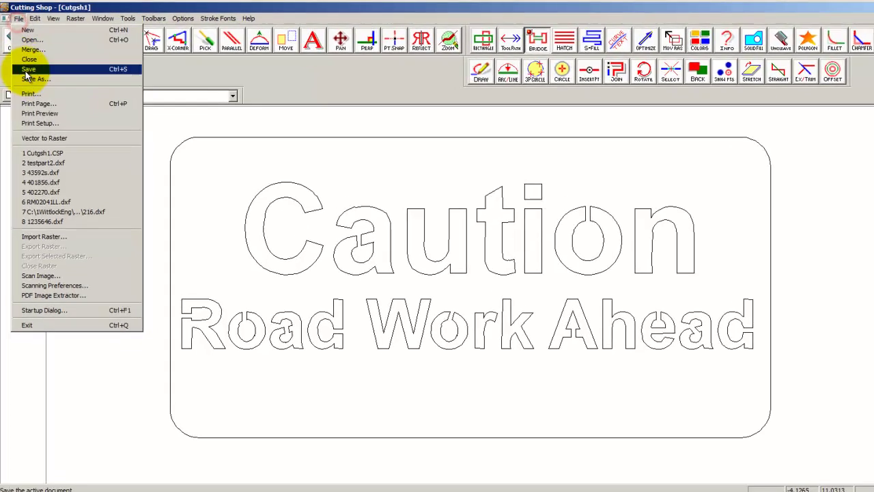
{"action": "left_click", "coordinate": [24, 68]}
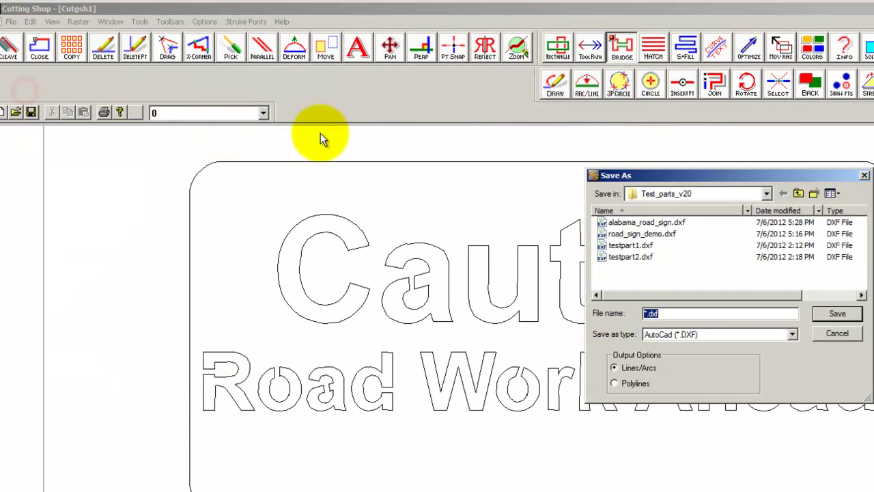
{"action": "left_click", "coordinate": [678, 316]}
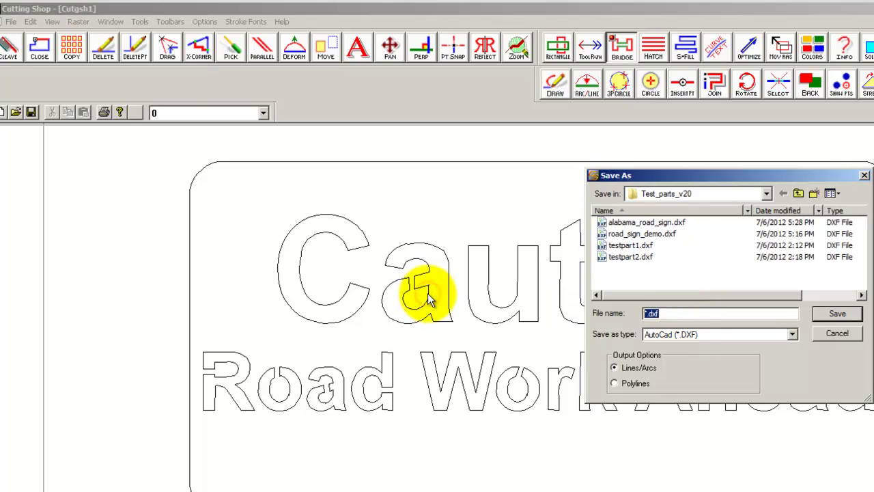
{"action": "type", "text": "caution"}
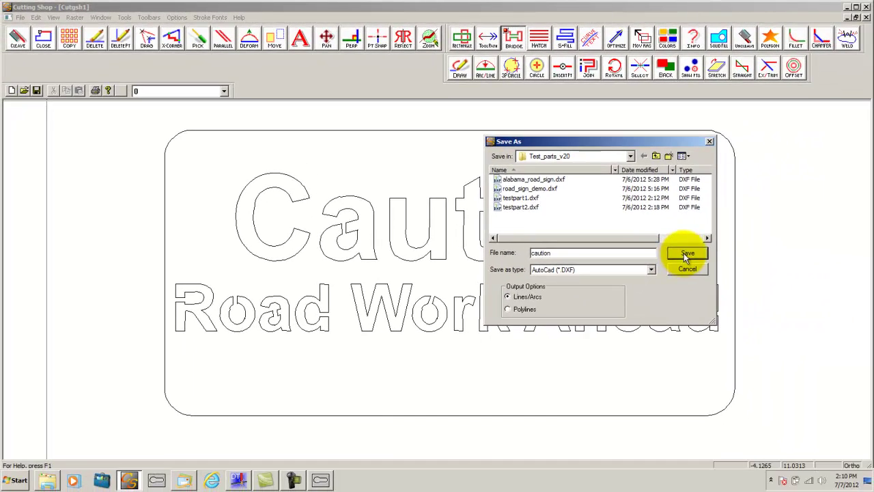
{"action": "left_click", "coordinate": [837, 313]}
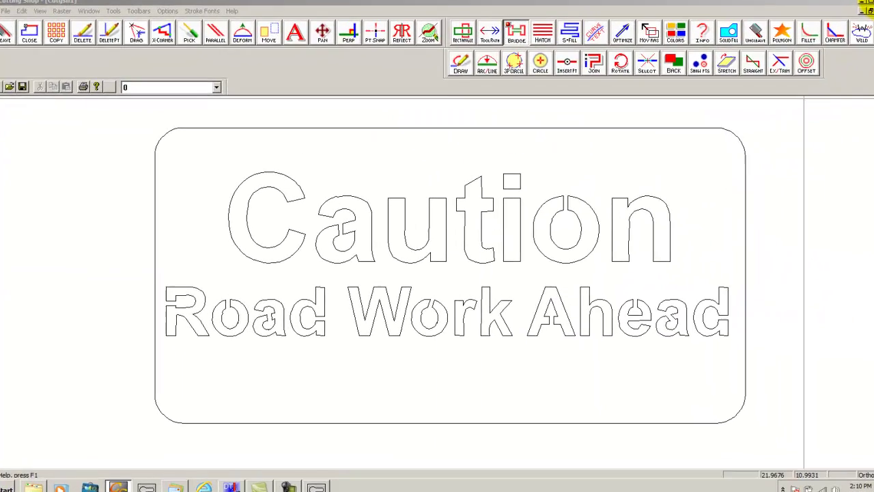
{"action": "left_click", "coordinate": [866, 11]}
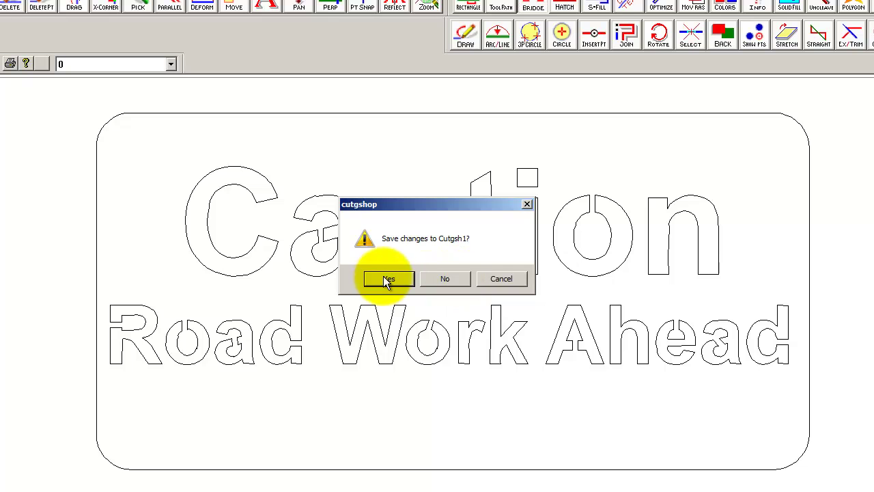
{"action": "left_click_drag", "start_coordinate": [390, 278], "coordinate": [438, 257]}
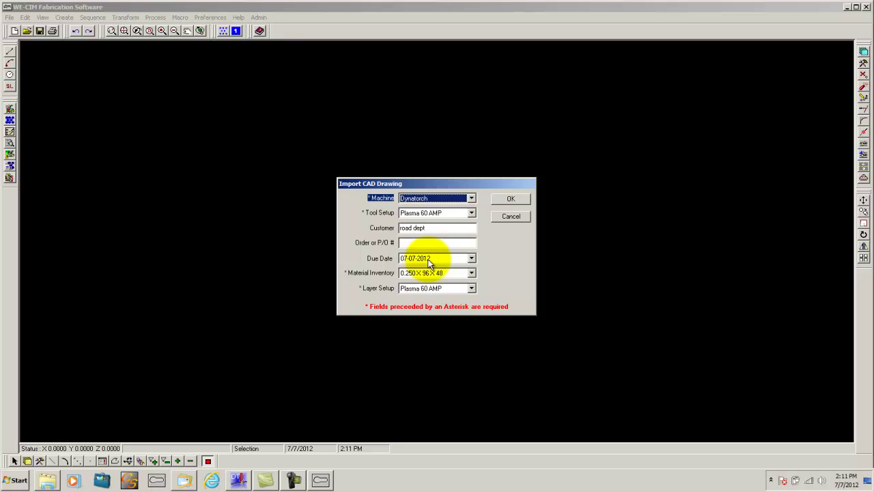
Import the sign using machine Dynatorch, Plasma 60 AMP tool and layer setup, 0.250 X 96 X 48 material.
{"action": "left_click", "coordinate": [455, 198]}
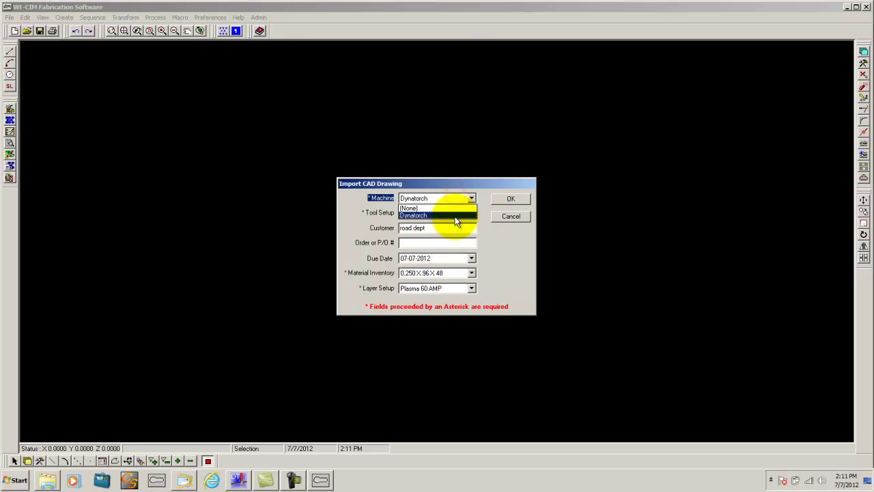
{"action": "left_click", "coordinate": [454, 214]}
{"action": "left_click", "coordinate": [453, 211]}
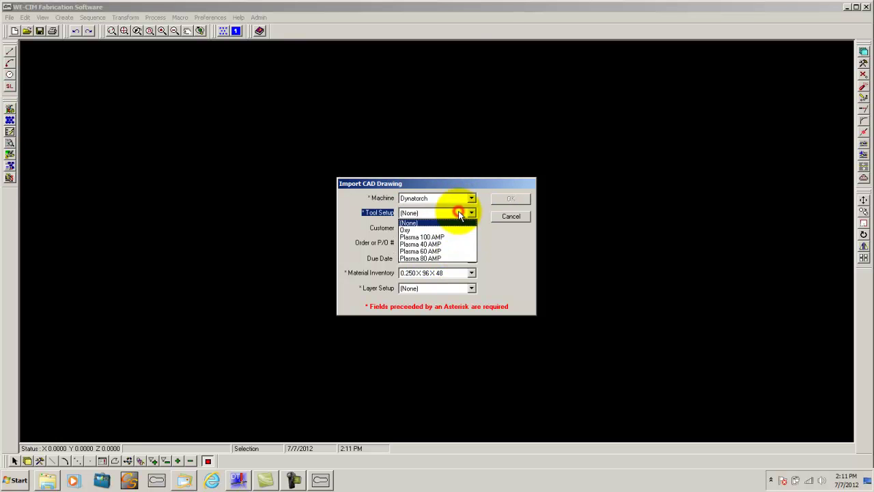
{"action": "left_click", "coordinate": [447, 250]}
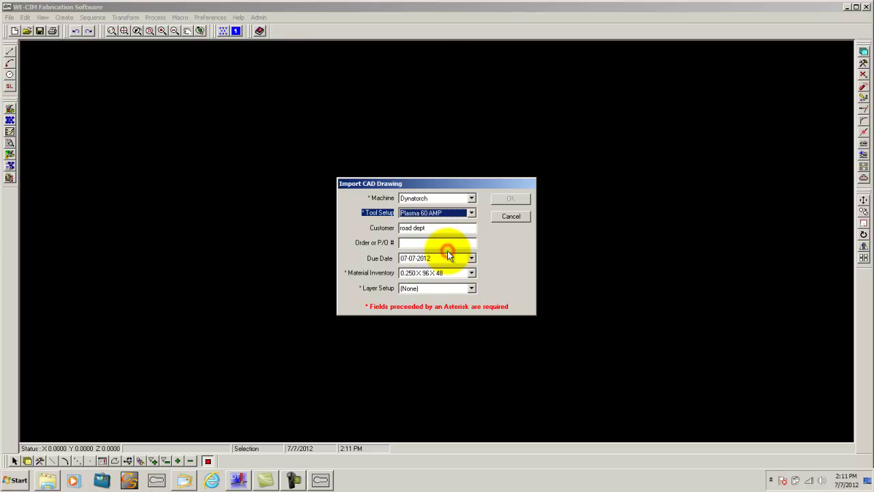
{"action": "left_click", "coordinate": [471, 288]}
{"action": "left_click", "coordinate": [445, 327]}
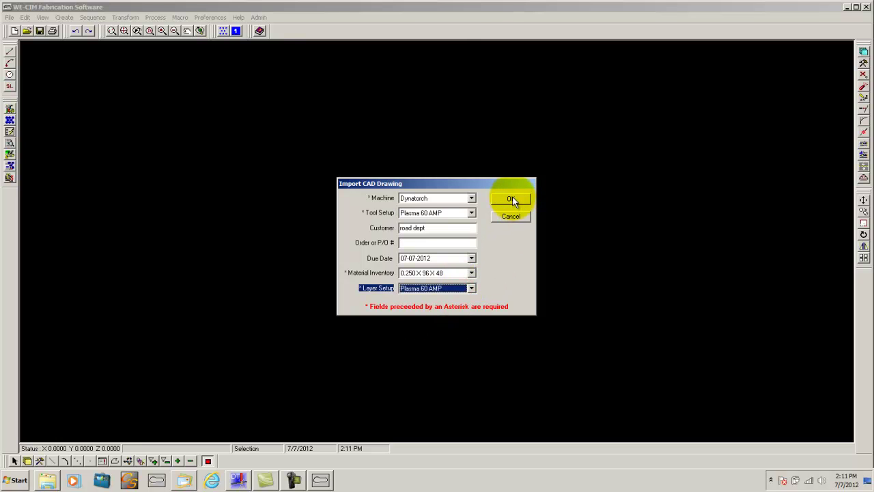
{"action": "left_click", "coordinate": [512, 198]}
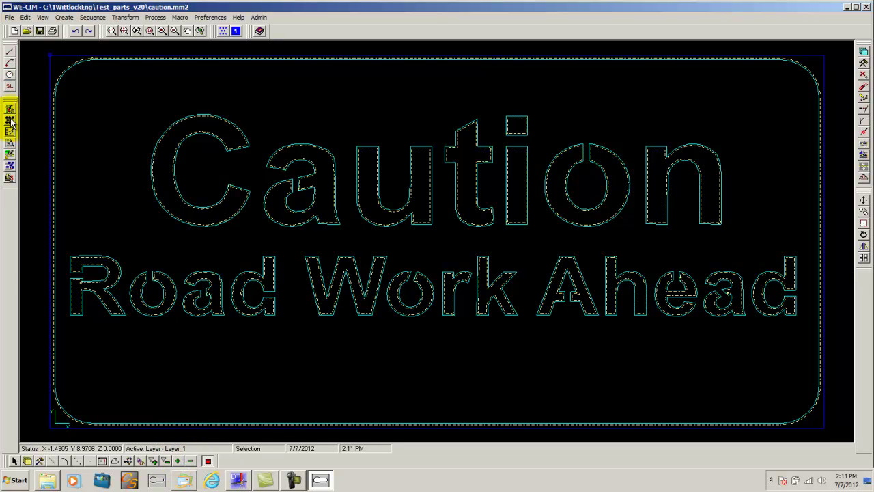
Save the imported Caution sign drawing, confirming Yes to caution.mm2.
{"action": "left_click", "coordinate": [40, 30]}
{"action": "left_click", "coordinate": [460, 266]}
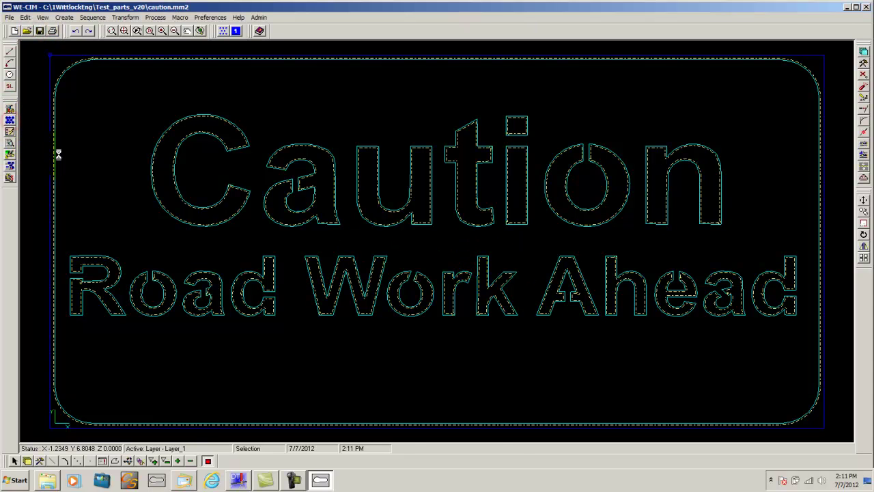
Create the nesting database caution.pdb, review its Settings, and bring up the Parts list.
{"action": "left_click", "coordinate": [30, 57]}
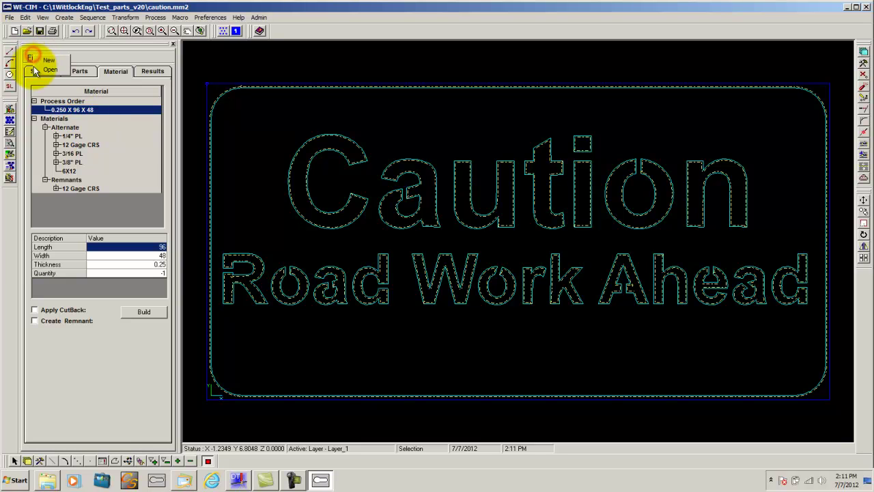
{"action": "left_click", "coordinate": [44, 61]}
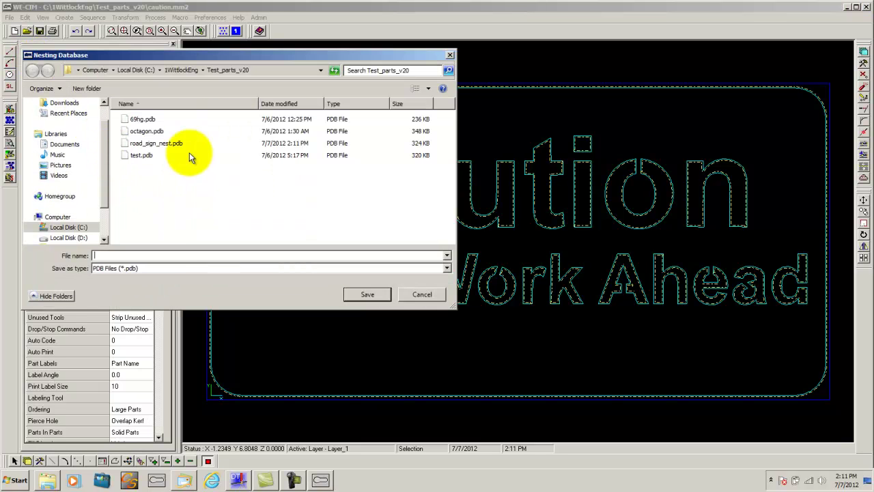
{"action": "type", "text": "caution"}
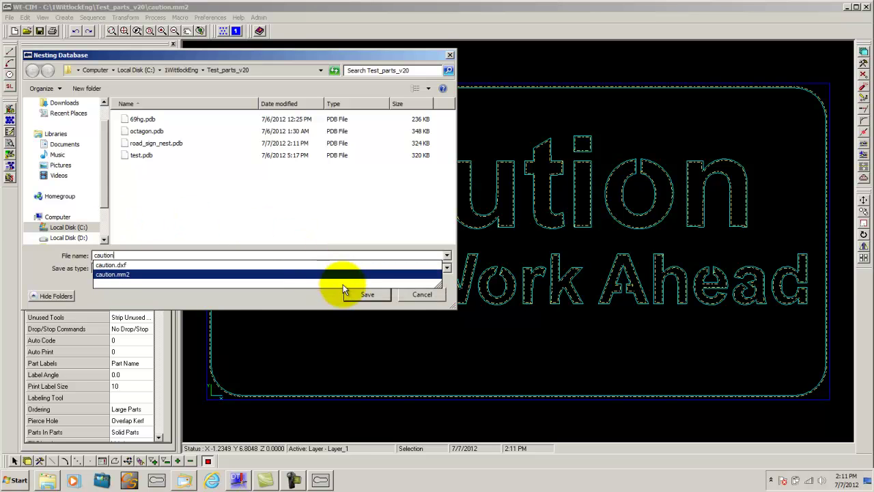
{"action": "left_click", "coordinate": [366, 296]}
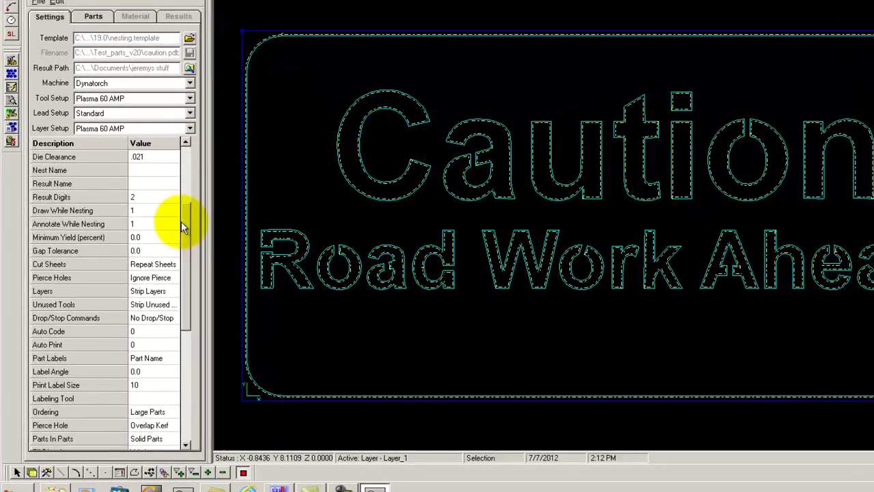
{"action": "scroll", "coordinate": [150, 205], "scroll_direction": "down", "scroll_amount": 3}
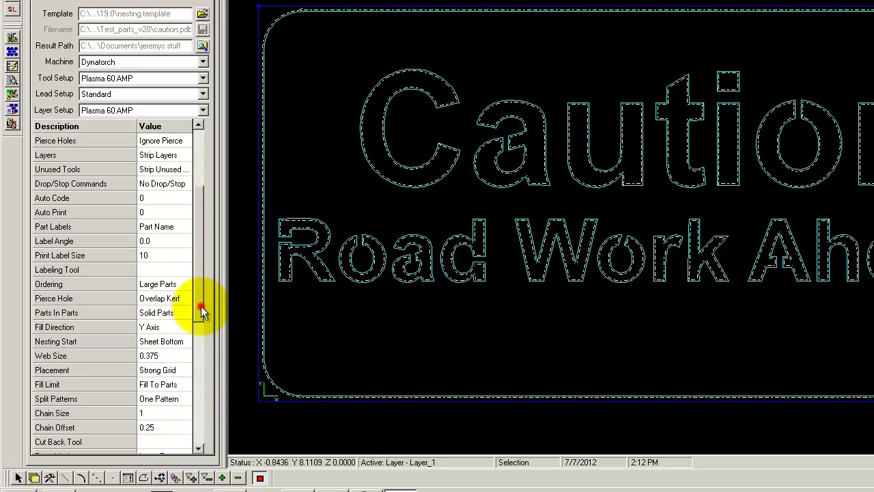
{"action": "left_click_drag", "start_coordinate": [200, 306], "coordinate": [195, 228]}
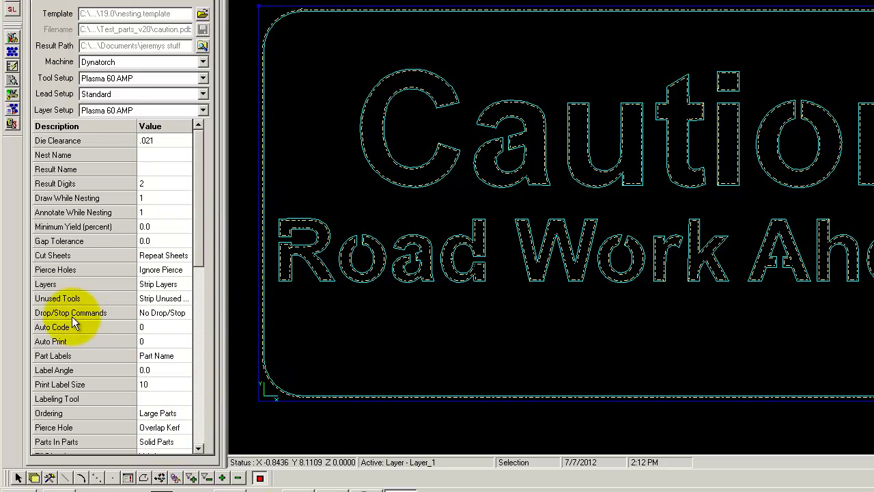
{"action": "left_click", "coordinate": [103, 2]}
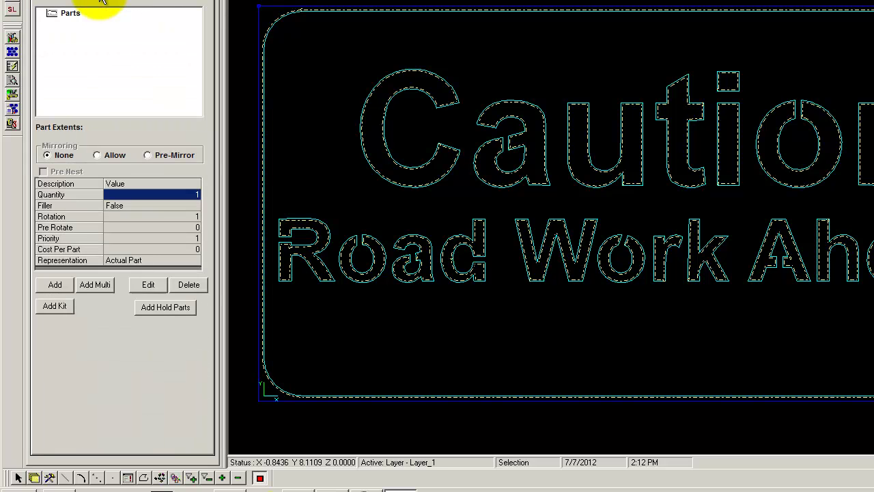
Add caution.mm2 as a nest part with quantity -1 and rotation 4.
{"action": "left_click", "coordinate": [54, 284]}
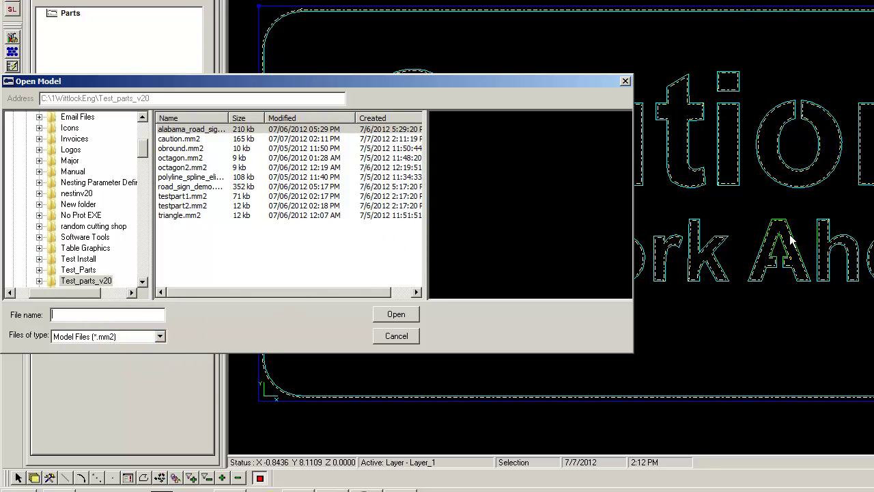
{"action": "left_click", "coordinate": [183, 139]}
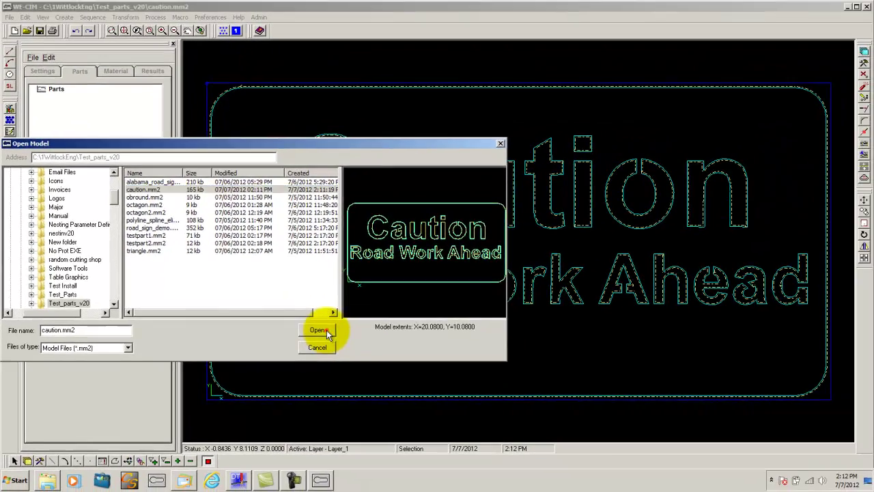
{"action": "left_click", "coordinate": [396, 314]}
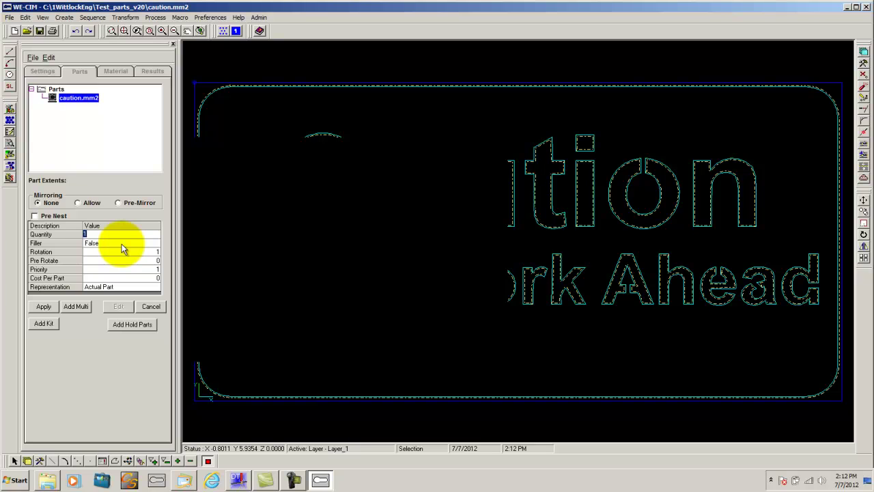
{"action": "type", "text": "1"}
{"action": "left_click", "coordinate": [148, 251]}
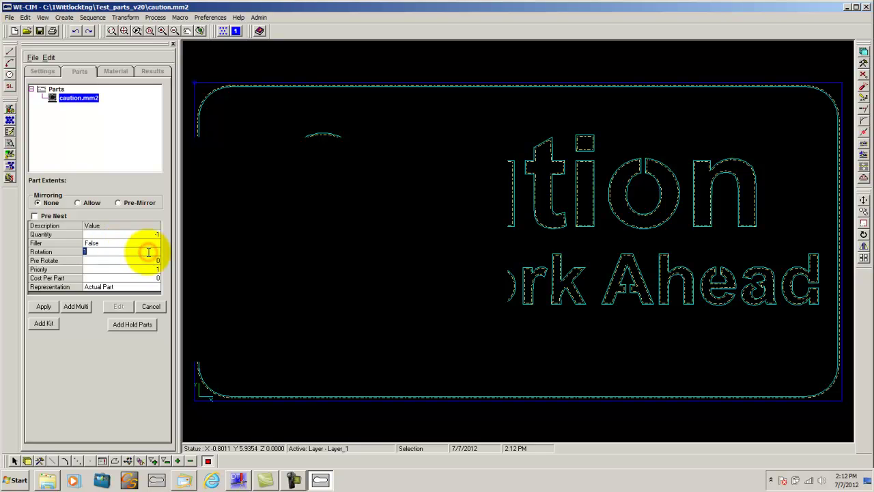
{"action": "type", "text": "4"}
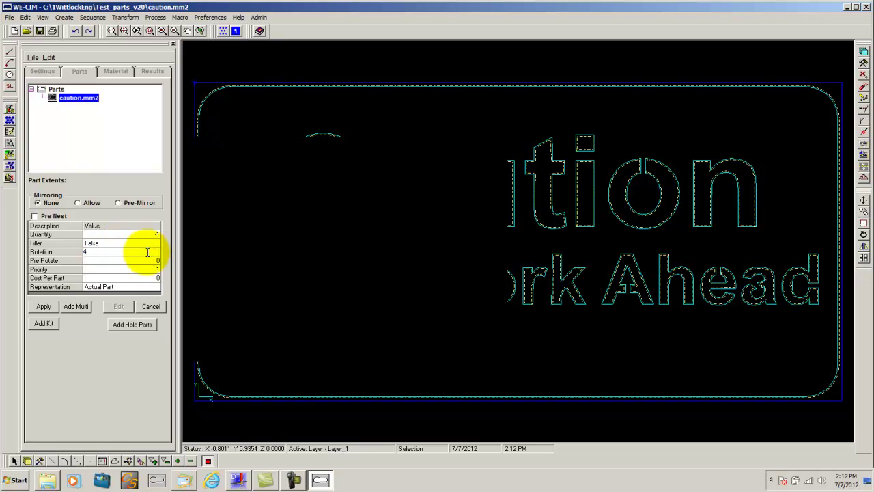
{"action": "left_click", "coordinate": [43, 306]}
Set the caution.mm2 part's Representation to Rubberband Box.
{"action": "left_click", "coordinate": [62, 97]}
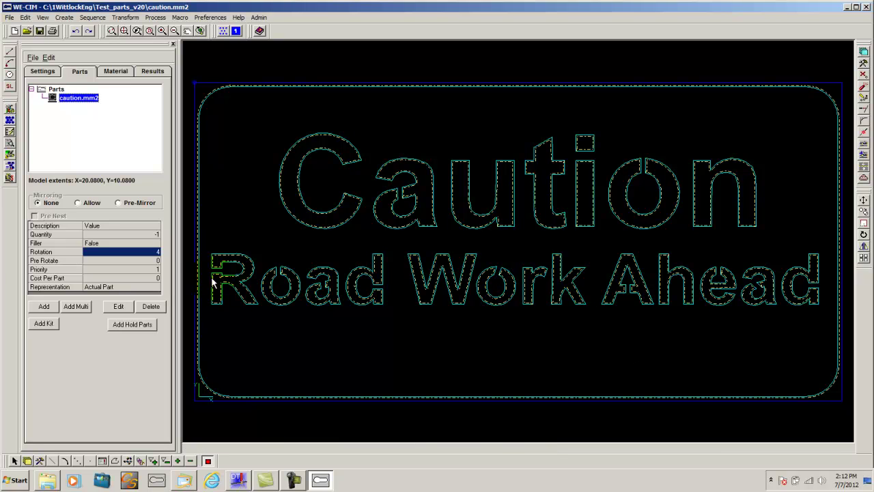
{"action": "left_click", "coordinate": [120, 306]}
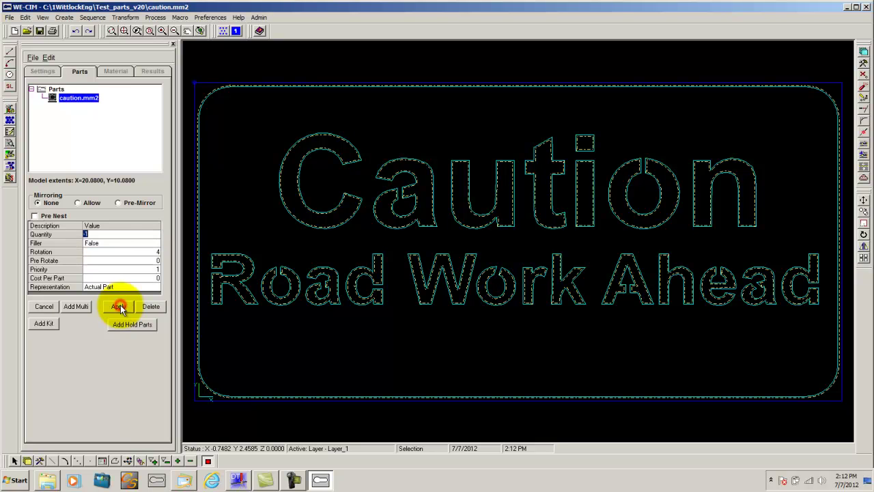
{"action": "left_click", "coordinate": [158, 289]}
{"action": "left_click", "coordinate": [156, 287]}
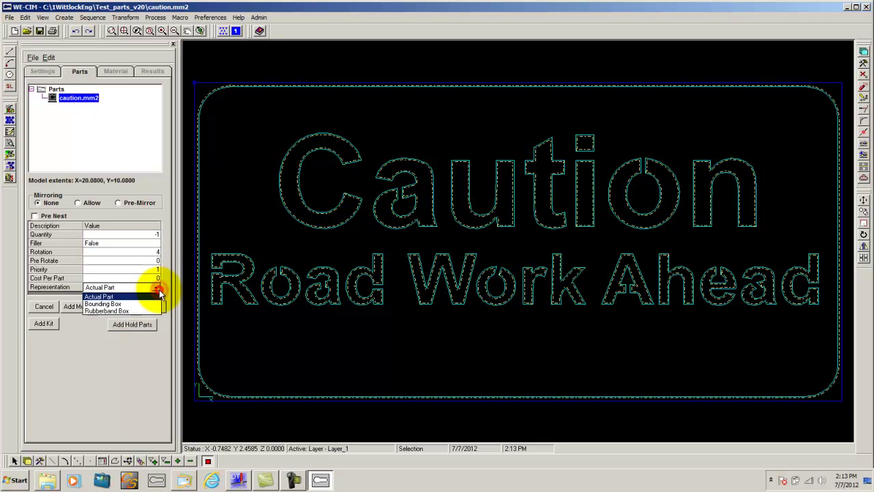
{"action": "left_click", "coordinate": [109, 311]}
{"action": "left_click", "coordinate": [123, 306]}
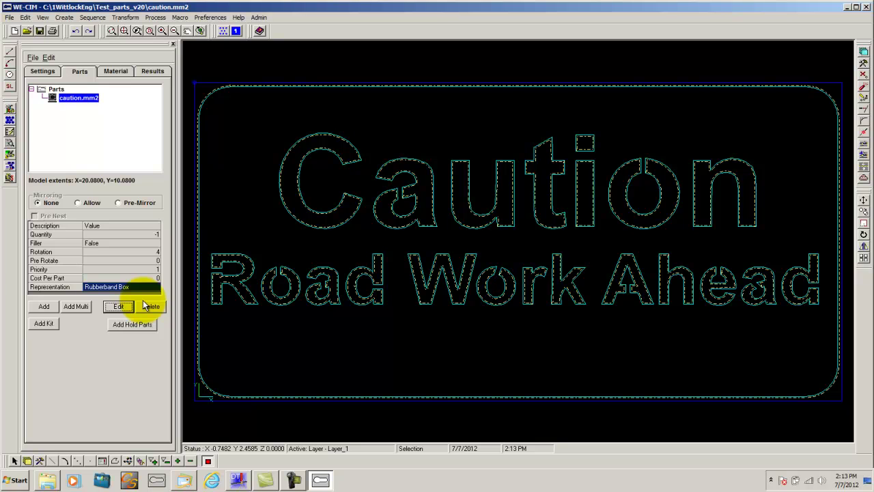
Add the 1/4" PL 0.250 X 96 X 48 sheet to the process order and build the nest.
{"action": "left_click", "coordinate": [114, 71]}
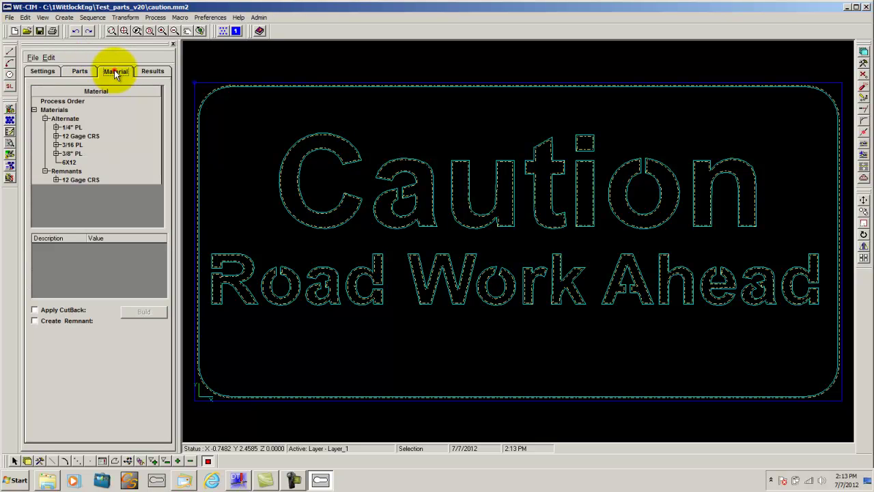
{"action": "double_click", "coordinate": [69, 128]}
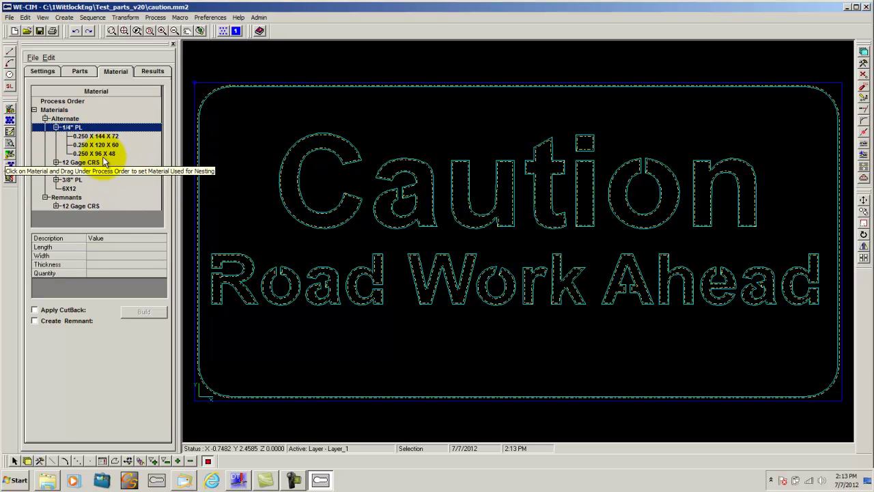
{"action": "left_click", "coordinate": [101, 154]}
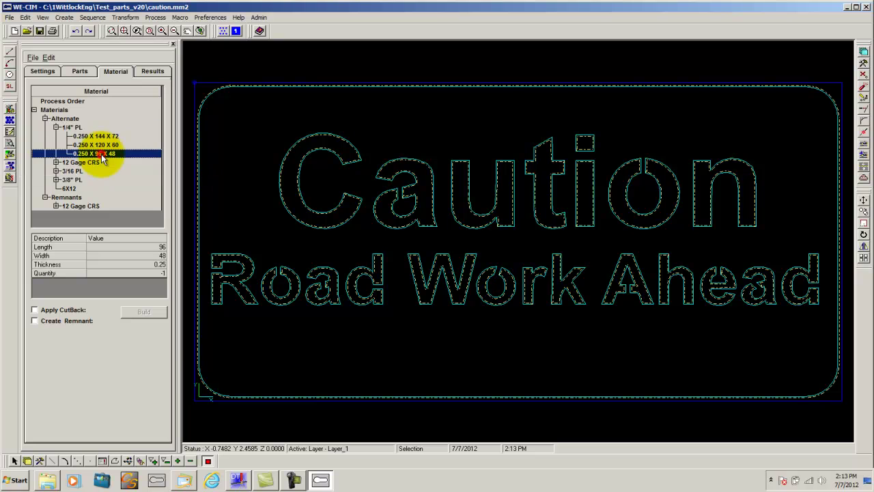
{"action": "right_click", "coordinate": [103, 155]}
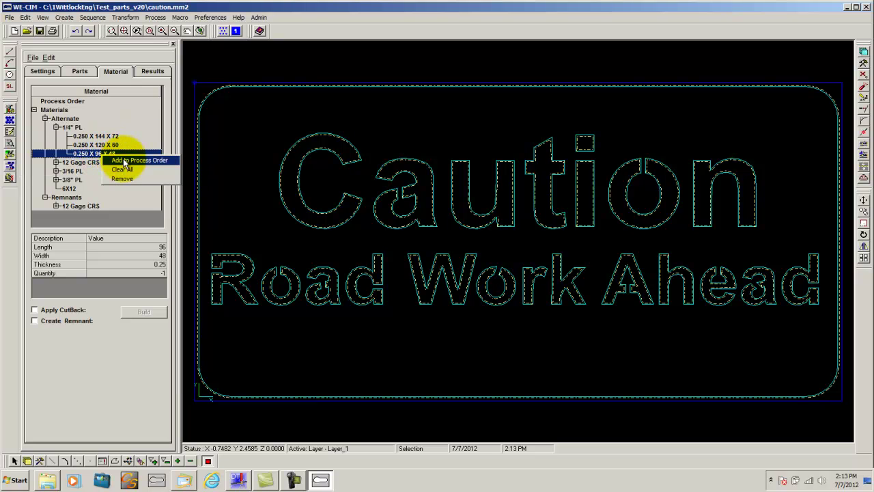
{"action": "left_click", "coordinate": [124, 161]}
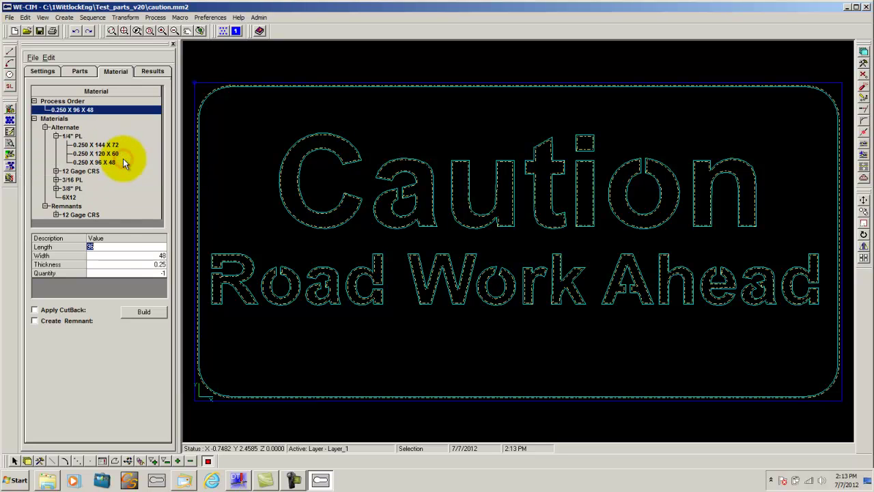
{"action": "left_click", "coordinate": [150, 311]}
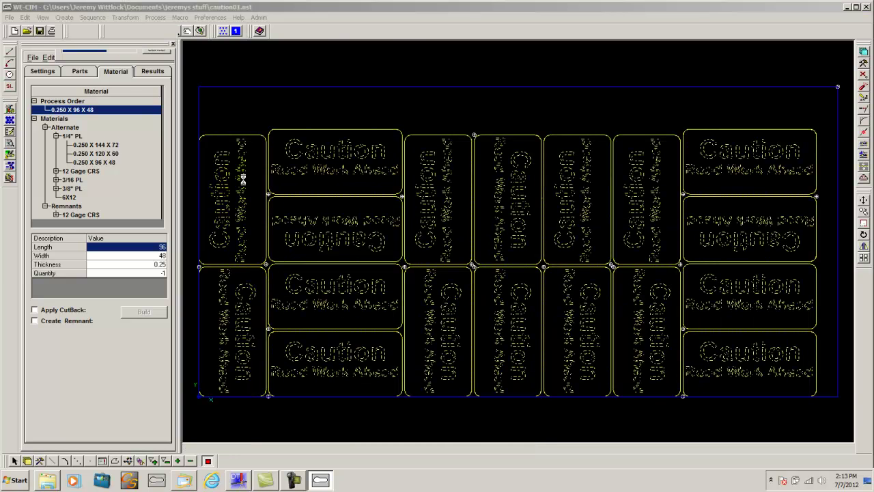
{"action": "left_click", "coordinate": [114, 143]}
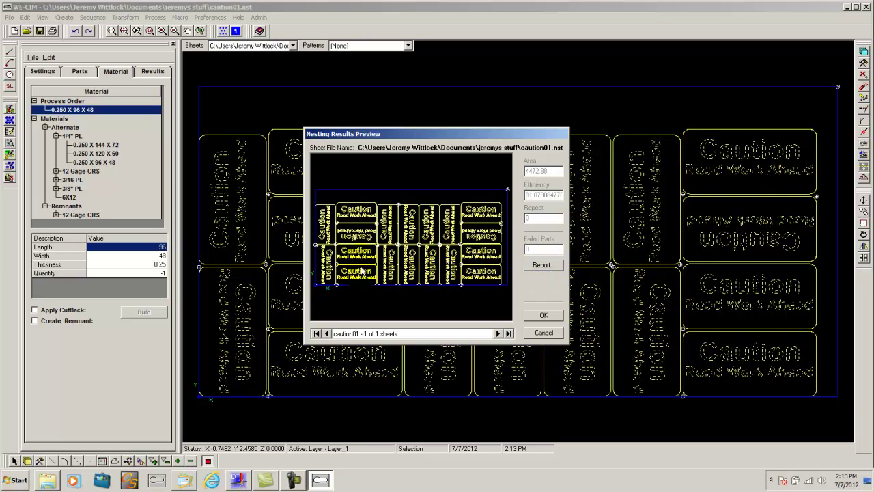
Accept the nesting results and zoom-window in on the top Caution sign.
{"action": "left_click", "coordinate": [548, 317]}
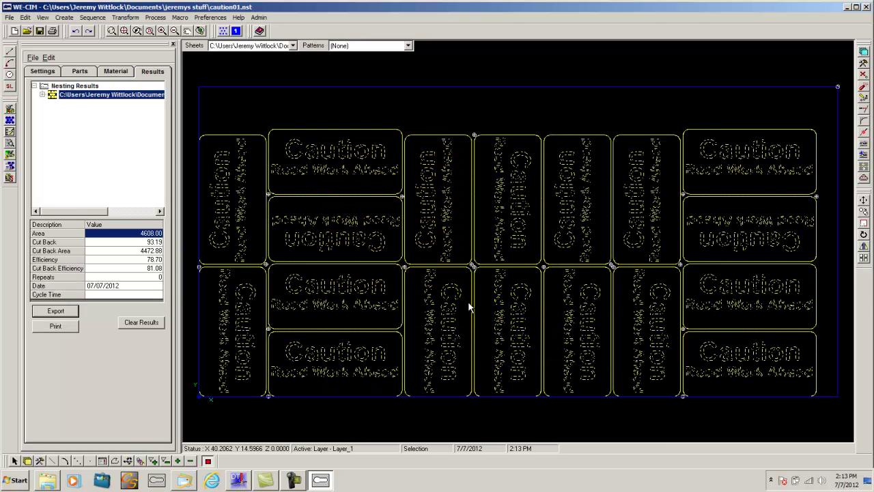
{"action": "right_click", "coordinate": [279, 142]}
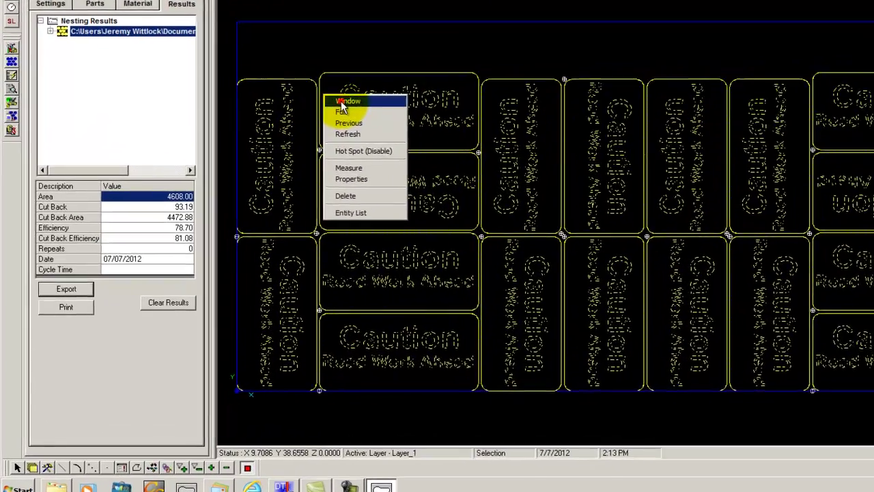
{"action": "left_click", "coordinate": [295, 146]}
{"action": "left_click_drag", "start_coordinate": [248, 128], "coordinate": [365, 190]}
{"action": "left_click_drag", "start_coordinate": [445, 135], "coordinate": [447, 136]}
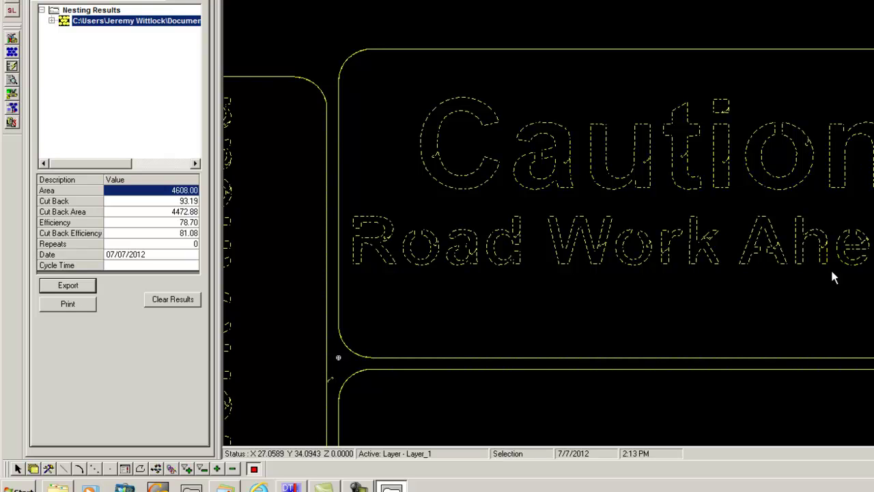
{"action": "left_click", "coordinate": [11, 68]}
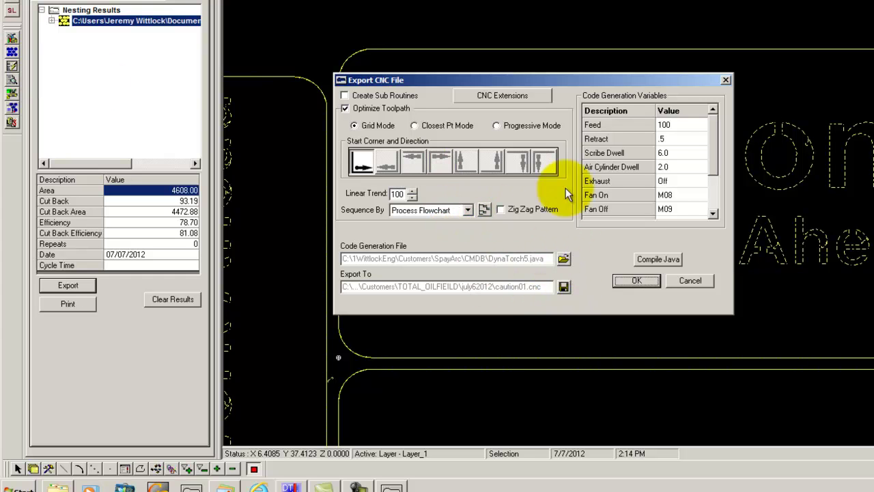
{"action": "left_click", "coordinate": [695, 129]}
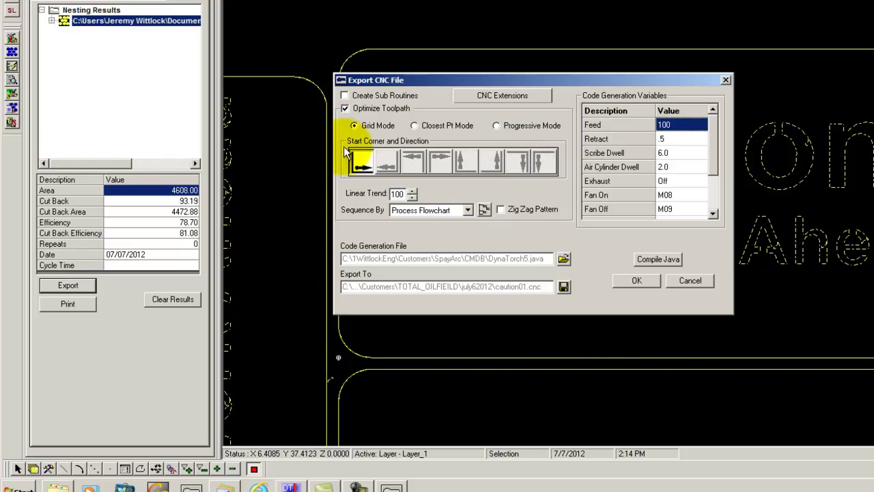
{"action": "left_click", "coordinate": [386, 161]}
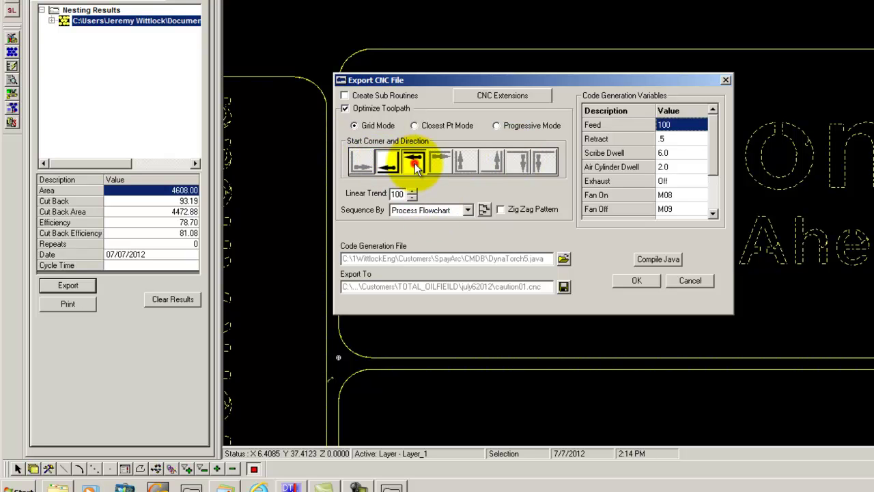
{"action": "left_click", "coordinate": [440, 161]}
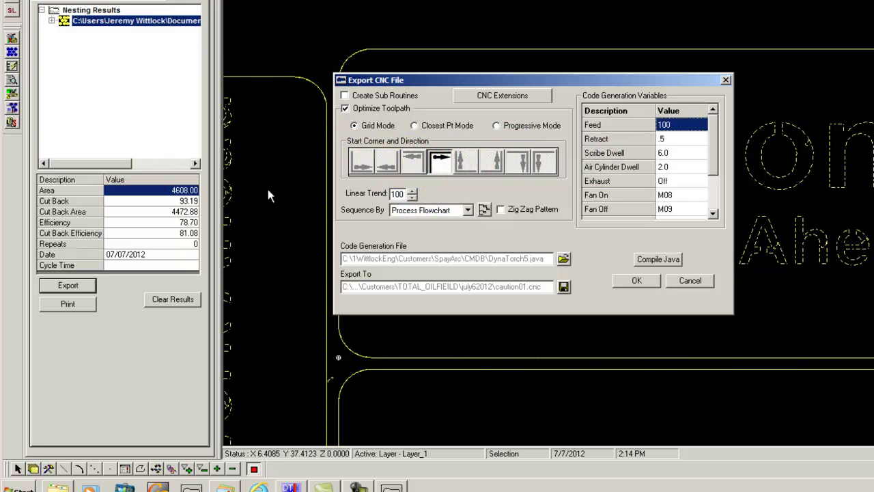
{"action": "left_click", "coordinate": [356, 162]}
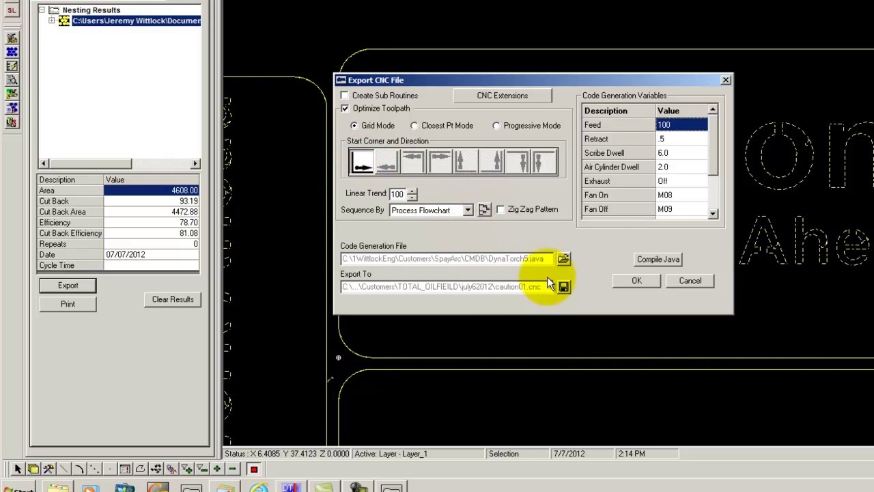
{"action": "left_click", "coordinate": [469, 210]}
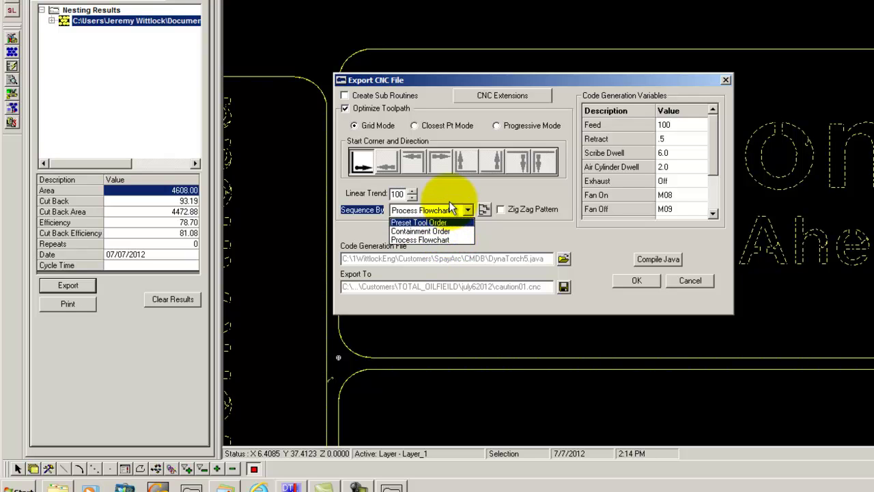
{"action": "left_click", "coordinate": [455, 239]}
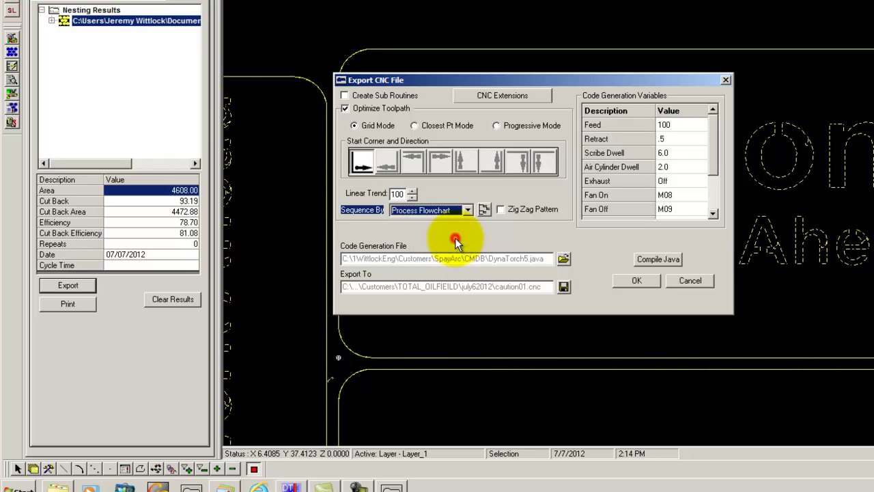
{"action": "left_click", "coordinate": [483, 210]}
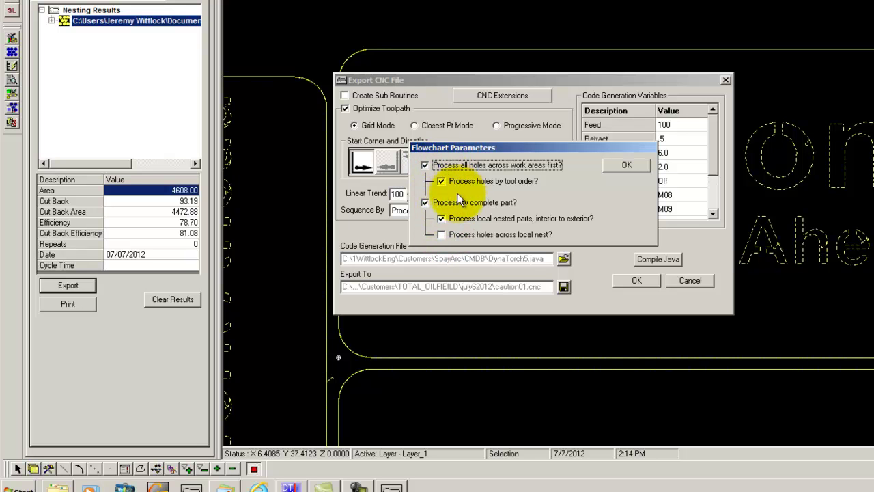
{"action": "left_click", "coordinate": [628, 166]}
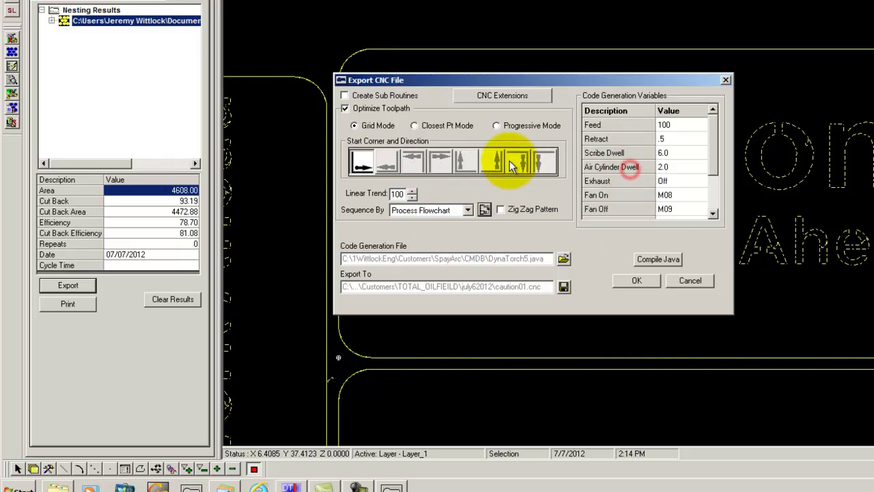
Export the nest as caution01.cnc into Test_parts_v20 and generate the CNC code.
{"action": "left_click", "coordinate": [563, 287]}
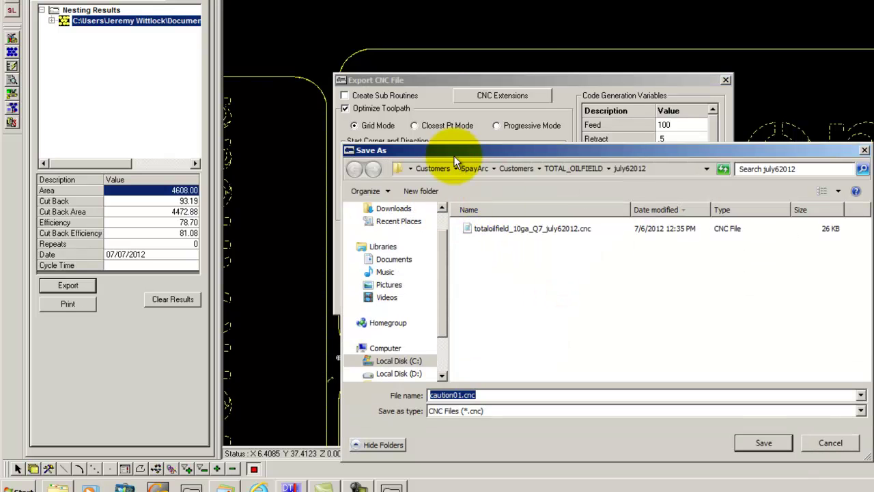
{"action": "left_click", "coordinate": [436, 172]}
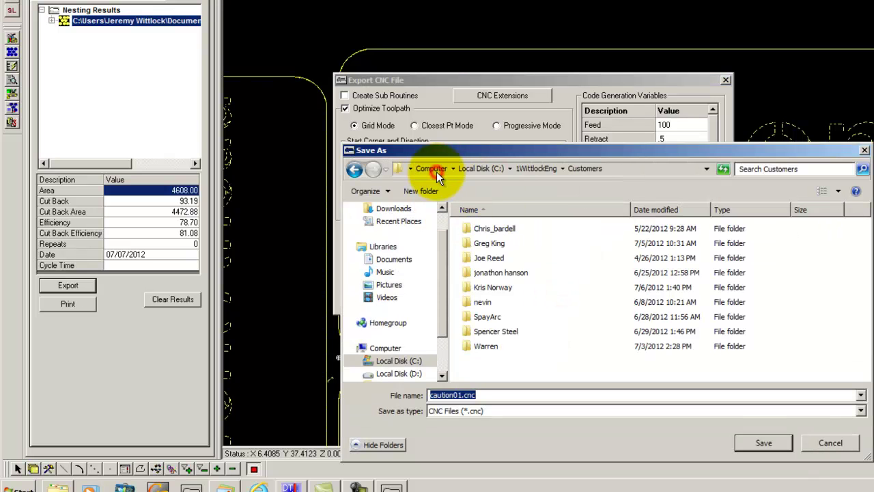
{"action": "left_click", "coordinate": [554, 168]}
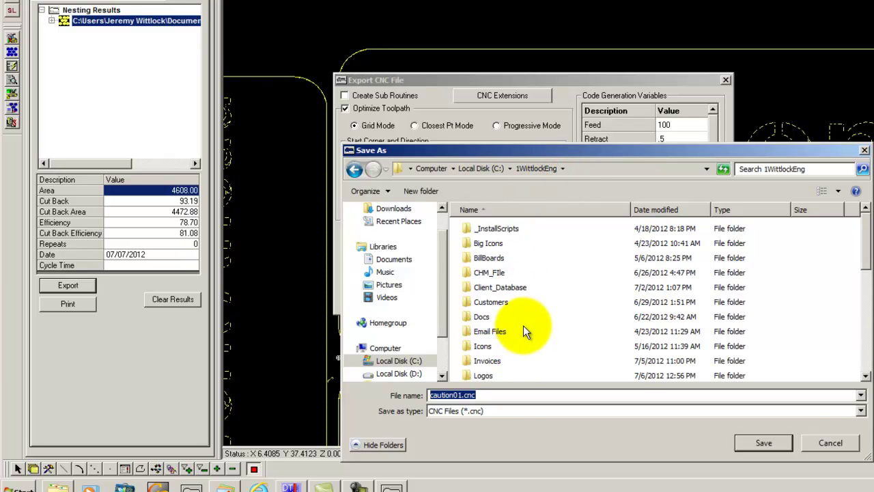
{"action": "left_click", "coordinate": [523, 325]}
{"action": "scroll", "coordinate": [506, 328], "scroll_direction": "down", "scroll_amount": 5}
{"action": "double_click", "coordinate": [490, 269]}
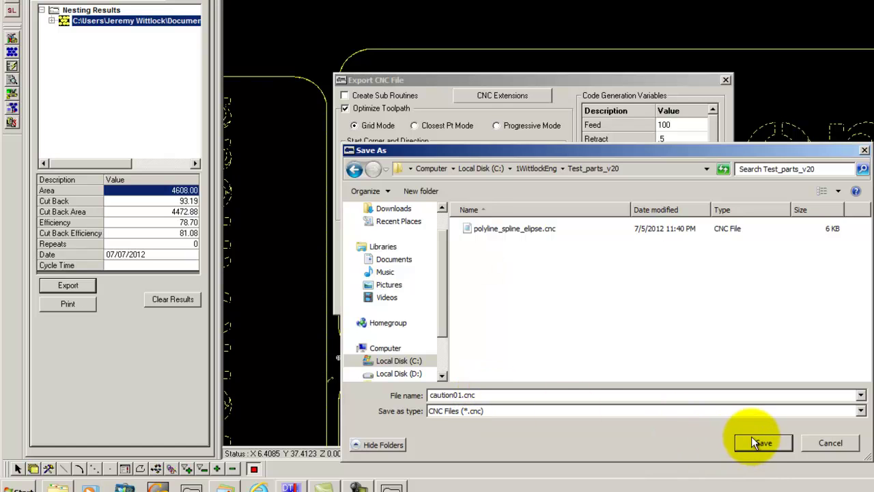
{"action": "left_click", "coordinate": [763, 443]}
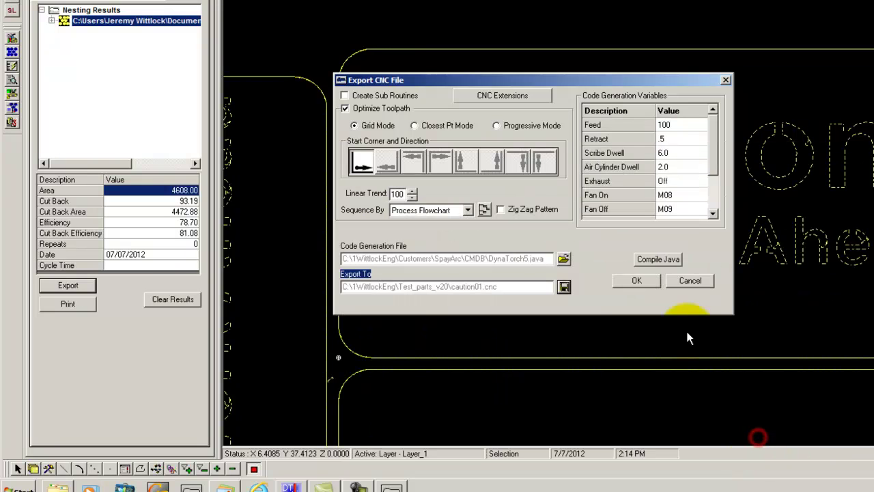
{"action": "left_click", "coordinate": [638, 280]}
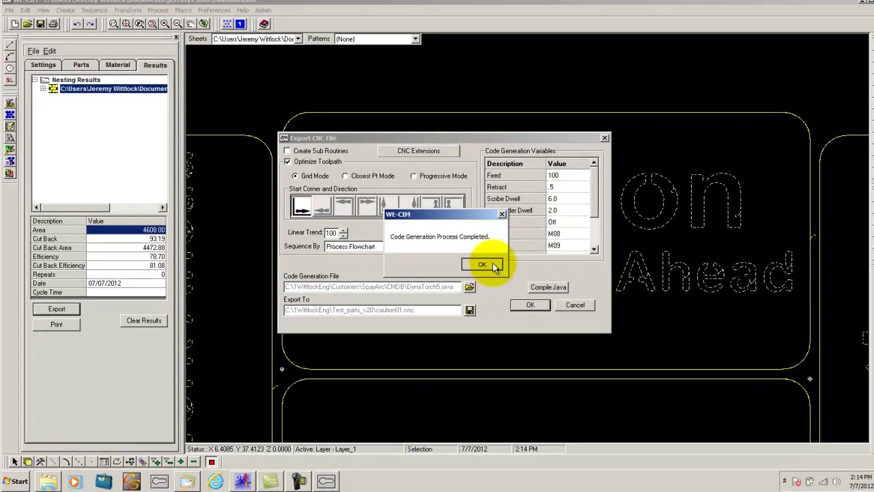
{"action": "left_click", "coordinate": [560, 236]}
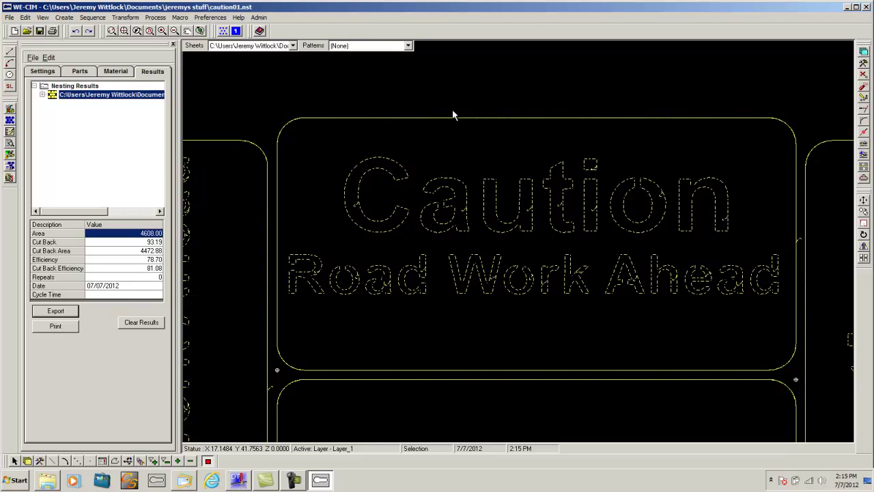
Close WE-CIM, saving caution01.nst and replacing the existing file.
{"action": "left_click", "coordinate": [866, 6]}
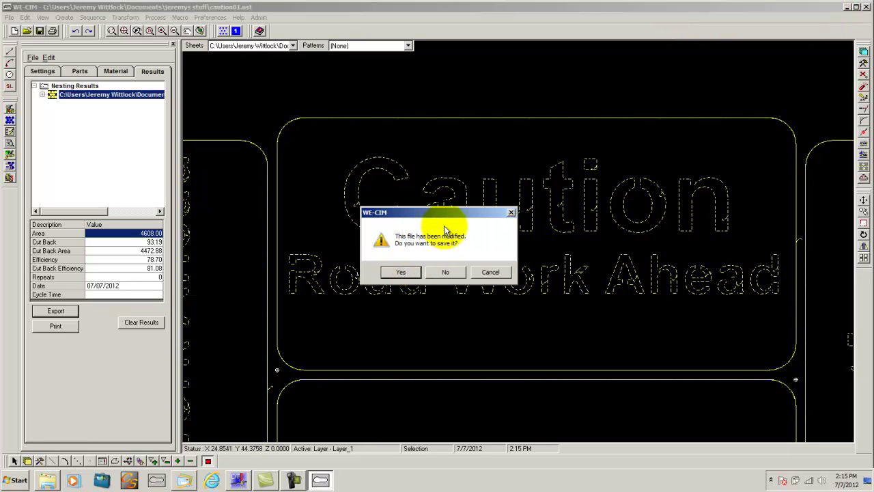
{"action": "left_click", "coordinate": [402, 271]}
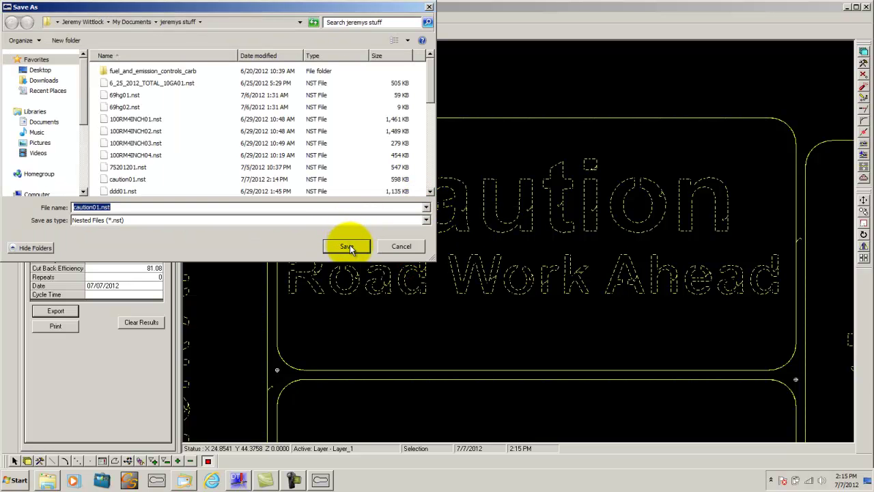
{"action": "left_click", "coordinate": [347, 246]}
{"action": "left_click", "coordinate": [476, 242]}
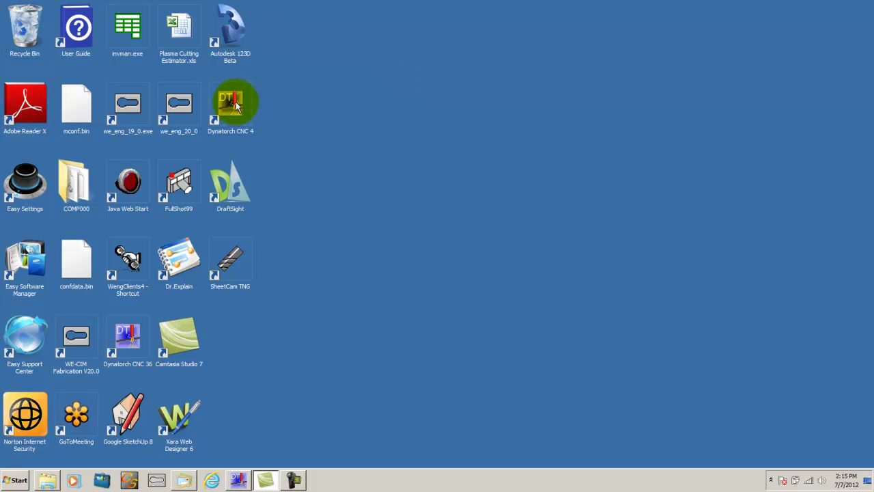
Launch Dynatorch CNC 4 from the desktop in Demo Mode.
{"action": "left_click", "coordinate": [236, 108]}
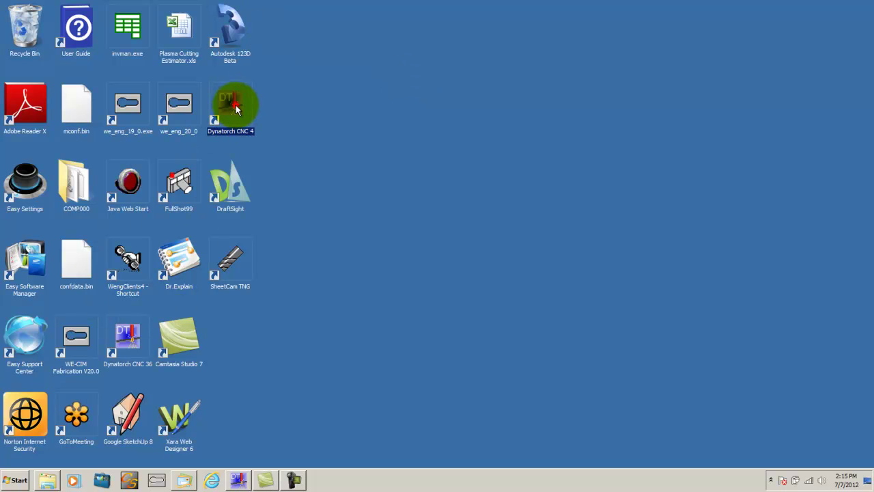
{"action": "double_click", "coordinate": [235, 108]}
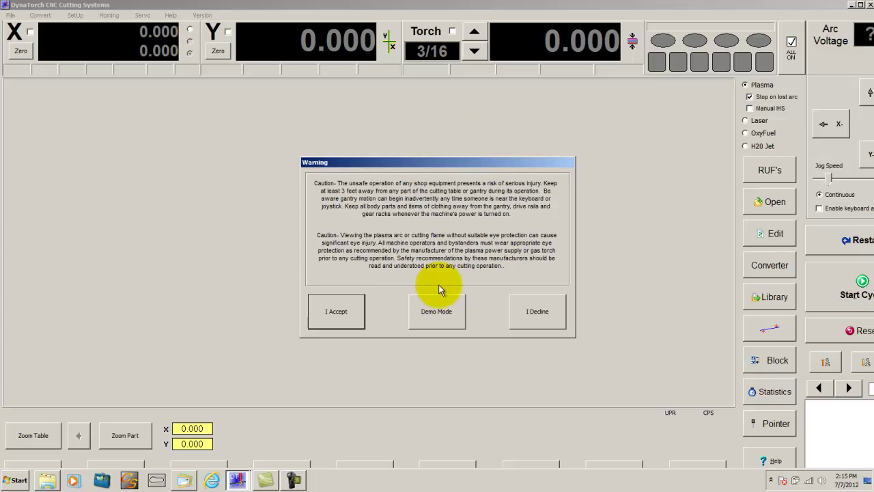
{"action": "left_click", "coordinate": [439, 311]}
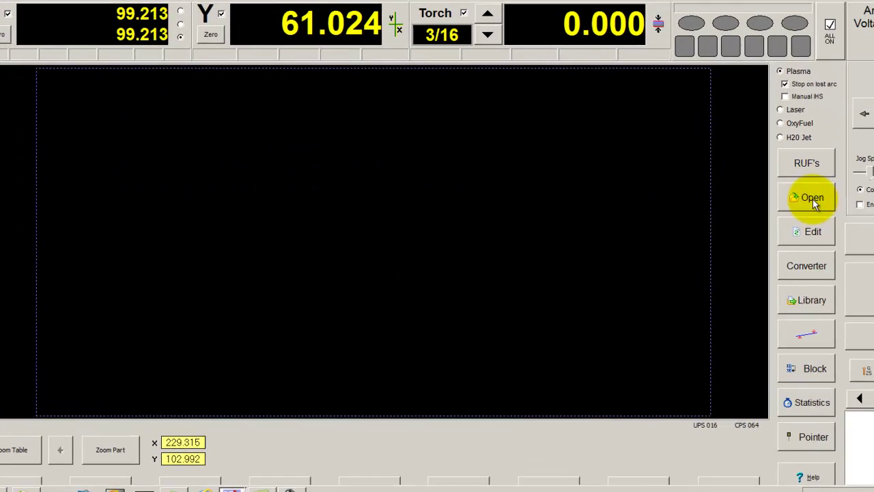
Load caution01.cnc from the Test_parts_v20 folder into the controller.
{"action": "left_click", "coordinate": [812, 198]}
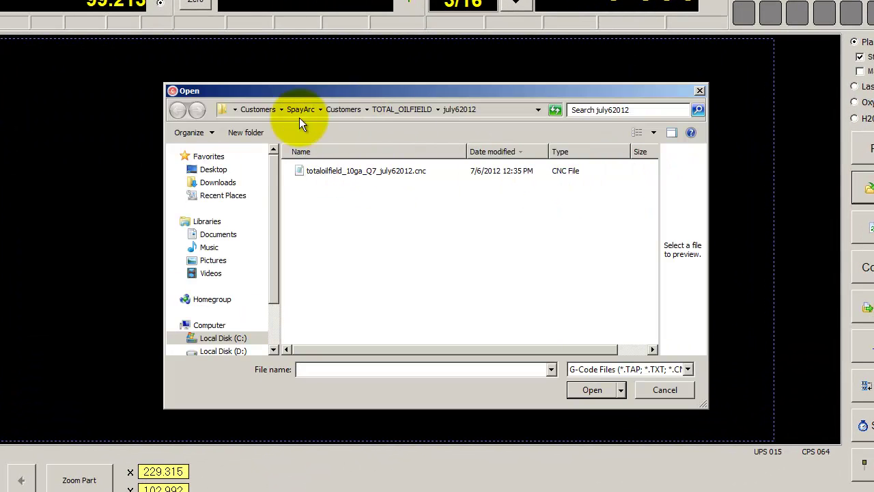
{"action": "left_click", "coordinate": [252, 108]}
{"action": "left_click", "coordinate": [373, 109]}
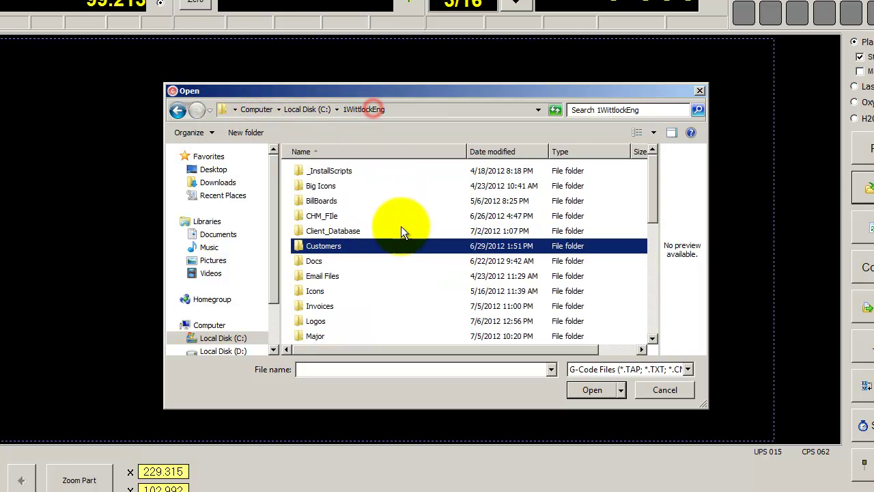
{"action": "left_click", "coordinate": [398, 231]}
{"action": "scroll", "coordinate": [399, 230], "scroll_direction": "down", "scroll_amount": 1}
{"action": "scroll", "coordinate": [399, 231], "scroll_direction": "down", "scroll_amount": 5}
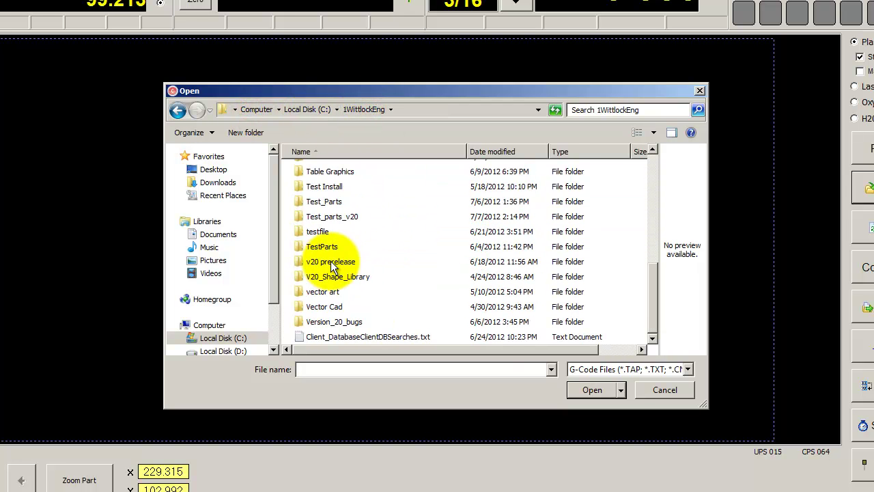
{"action": "double_click", "coordinate": [345, 215]}
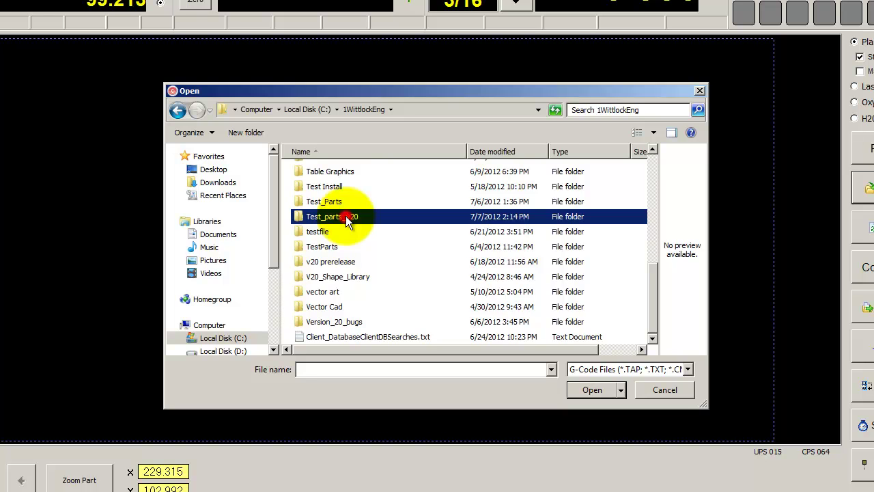
{"action": "left_click", "coordinate": [338, 170]}
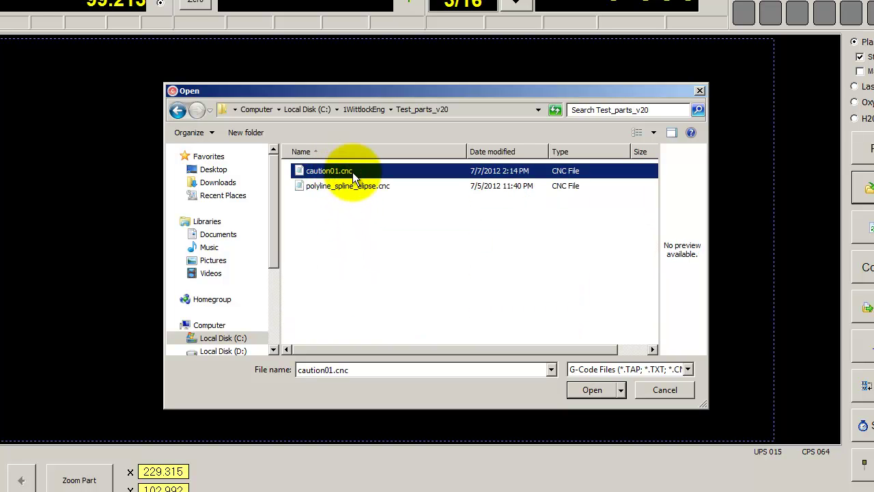
{"action": "left_click", "coordinate": [607, 393]}
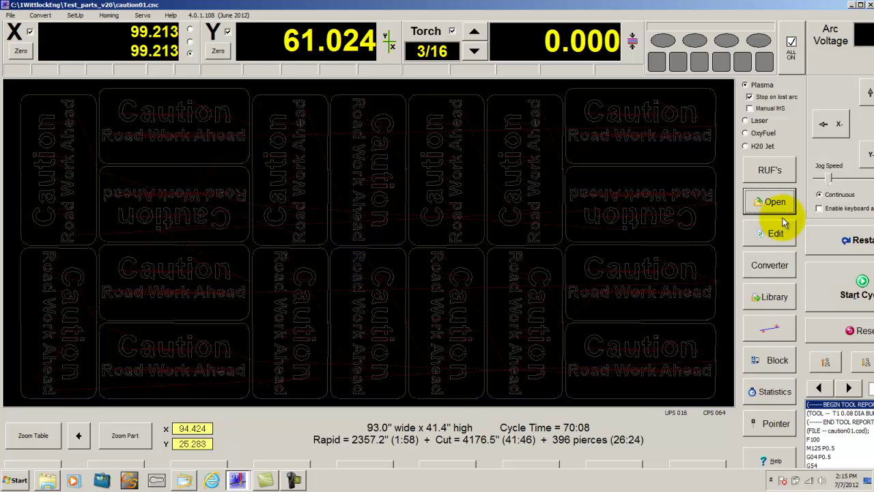
Start the caution01.cnc cut cycle in demo mode to simulate tracing the Road Work Ahead signs.
{"action": "left_click", "coordinate": [860, 287]}
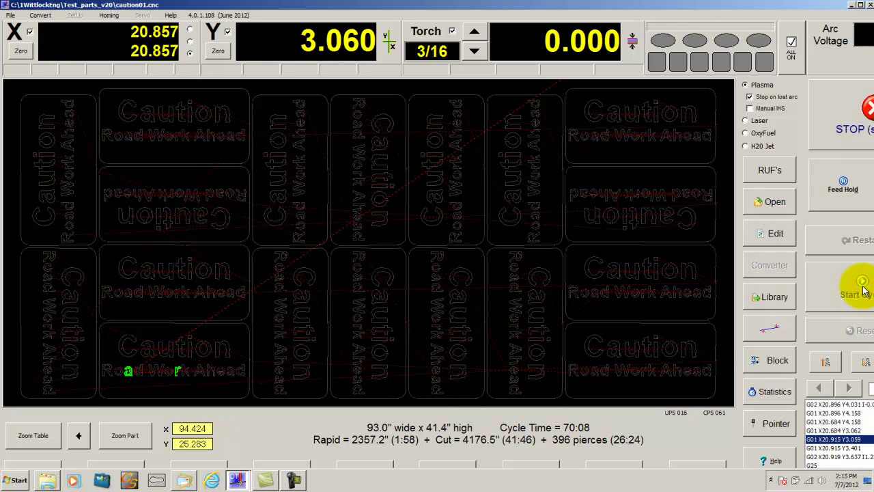